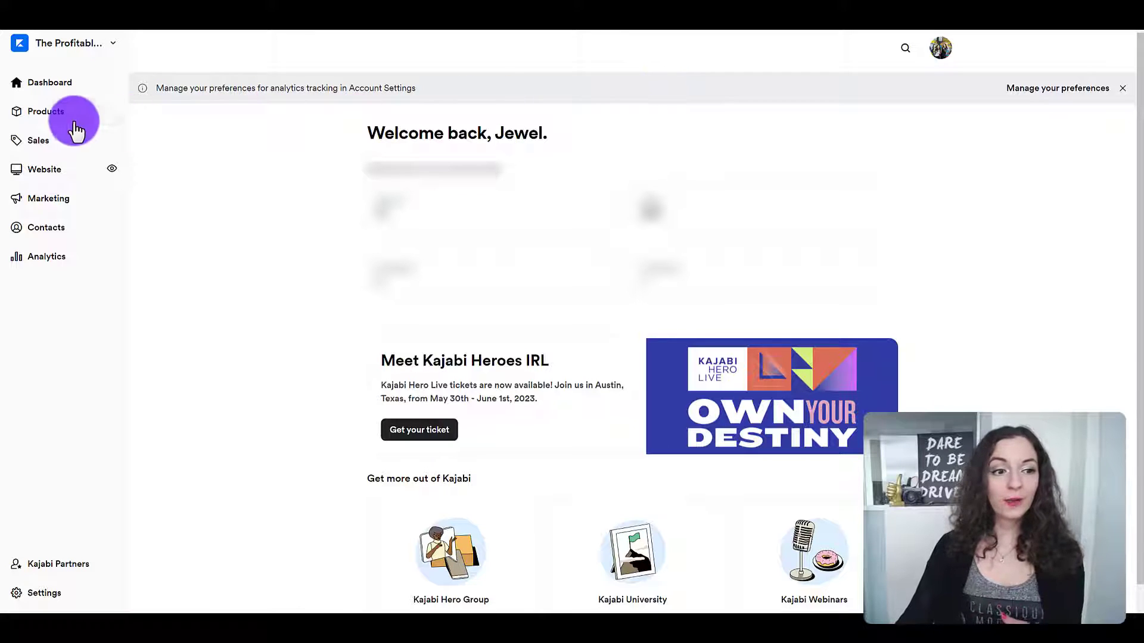
# Step: Open The Profitable Channel from Products and expand STAGE 1 | Create Profitable Content to list its lessons
pyautogui.click(51, 119)
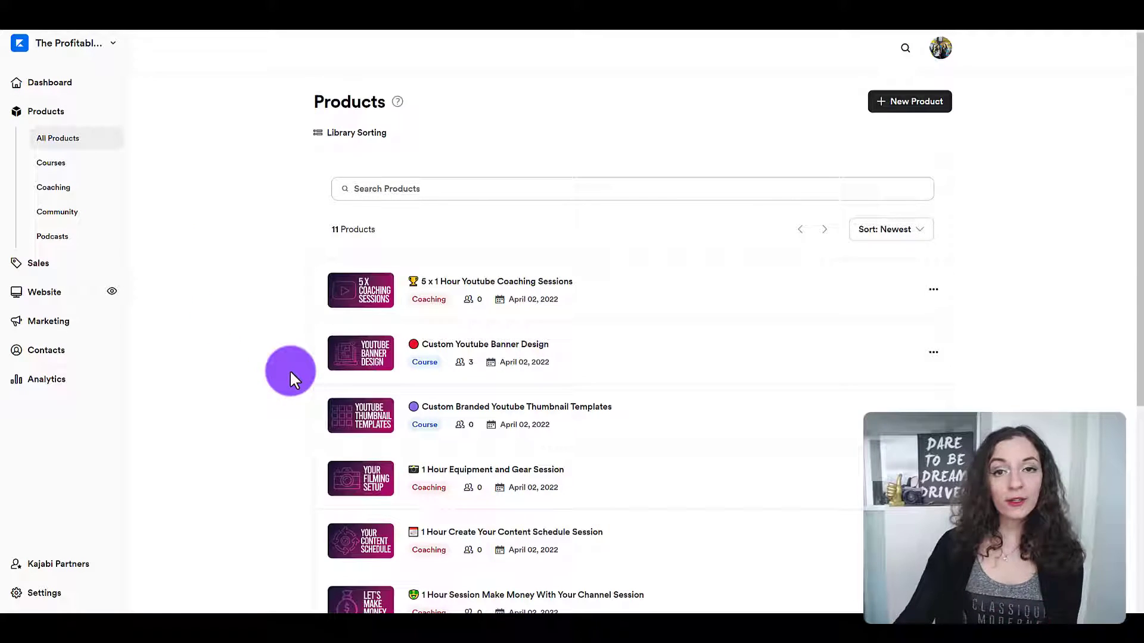
pyautogui.scroll(-6, 254, 391)
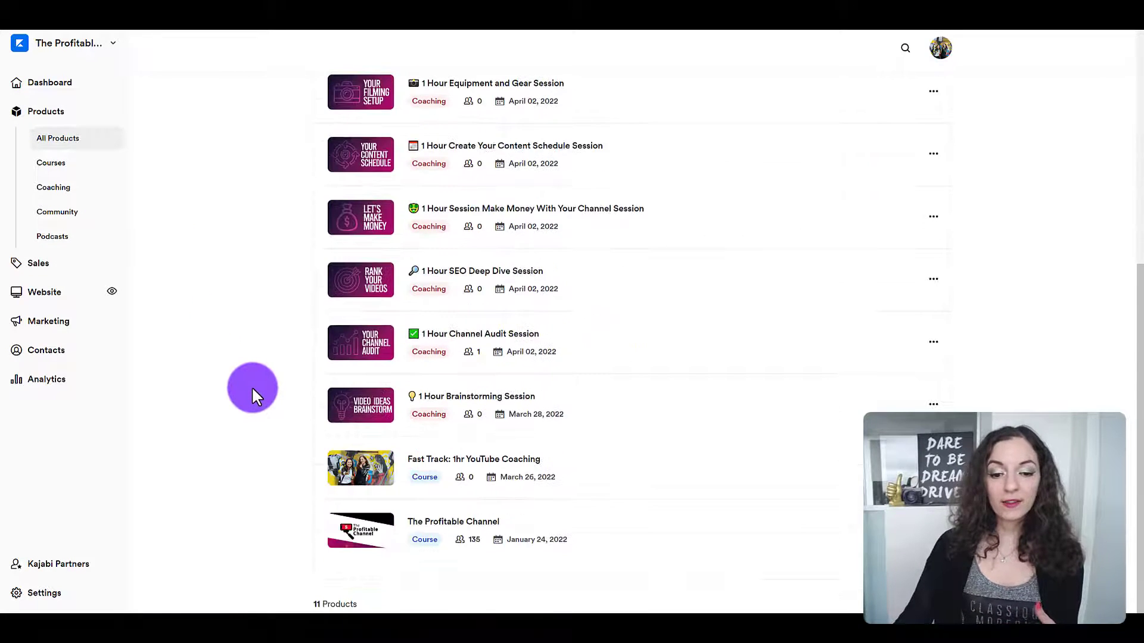
pyautogui.click(446, 522)
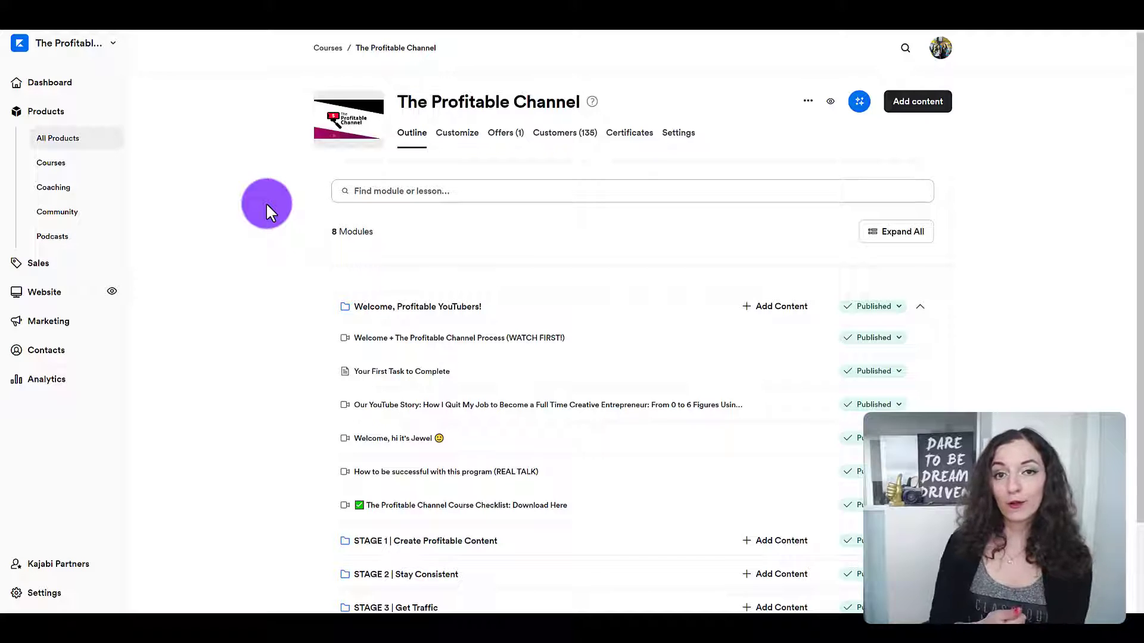
pyautogui.scroll(-2, 470, 417)
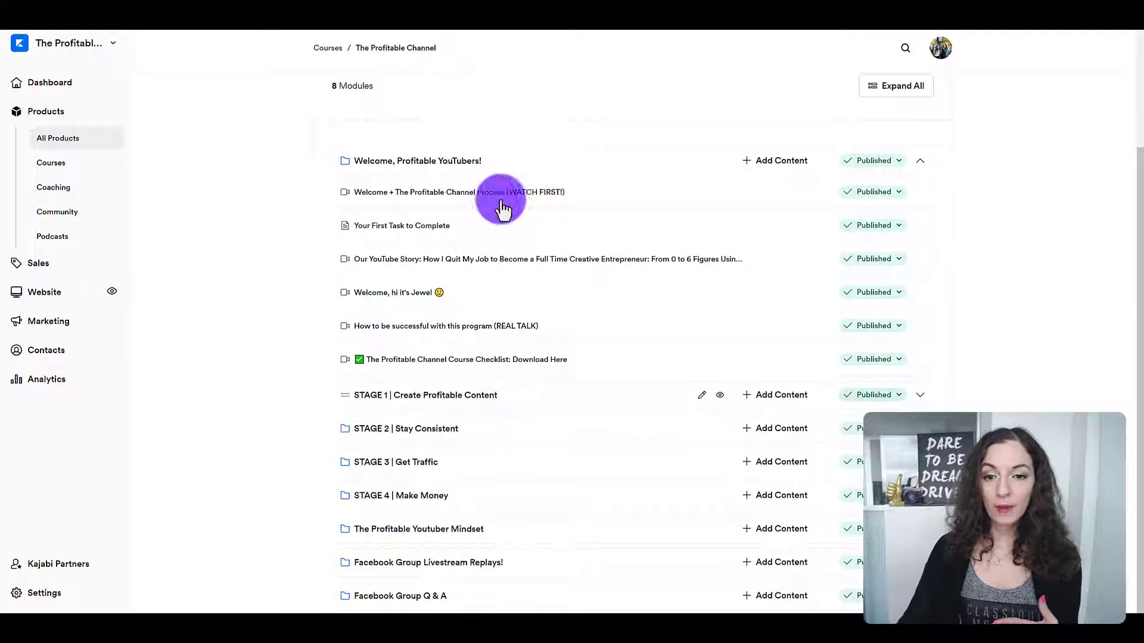
pyautogui.click(920, 395)
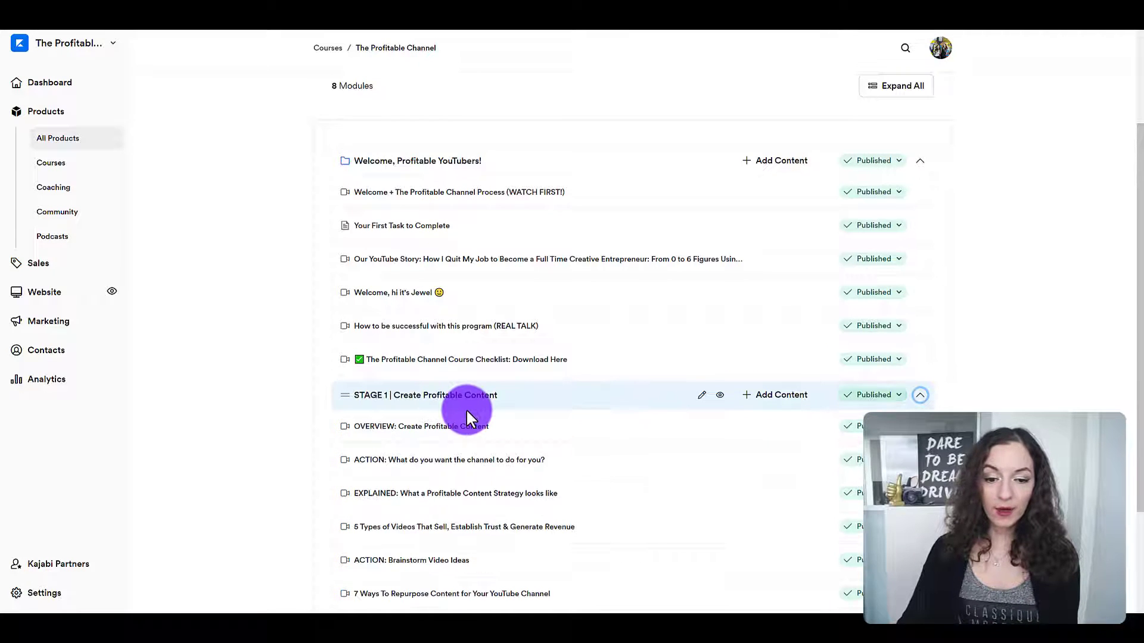
pyautogui.scroll(-3, 466, 409)
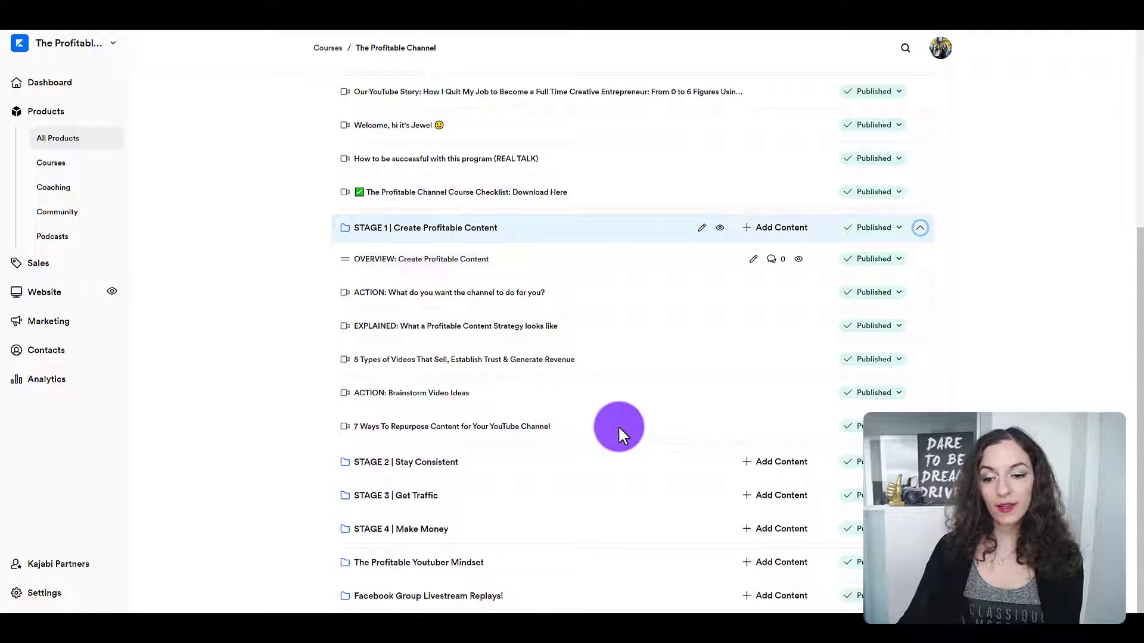
# Step: Add a new Quiz to the STAGE 1 module and place the cursor in its first question
pyautogui.click(781, 231)
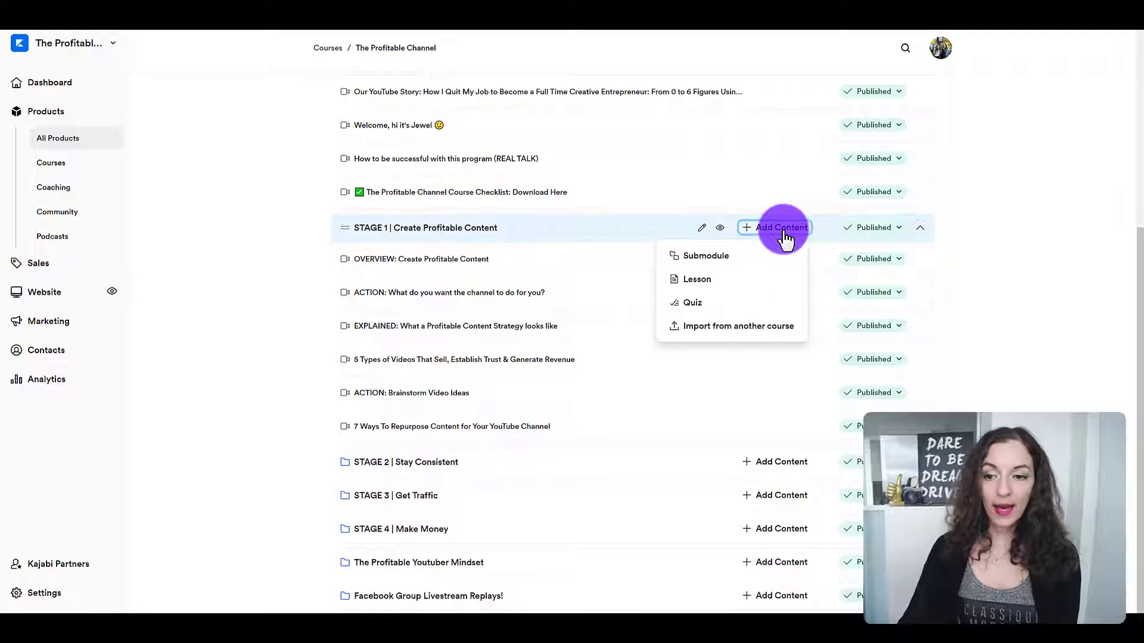
pyautogui.click(693, 304)
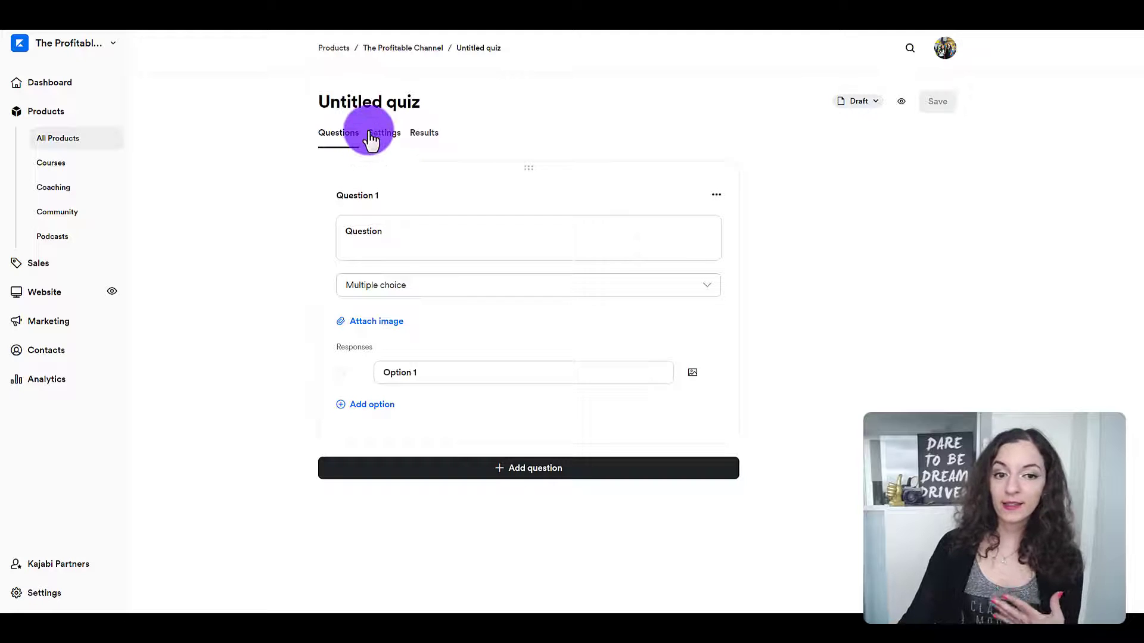
pyautogui.click(403, 234)
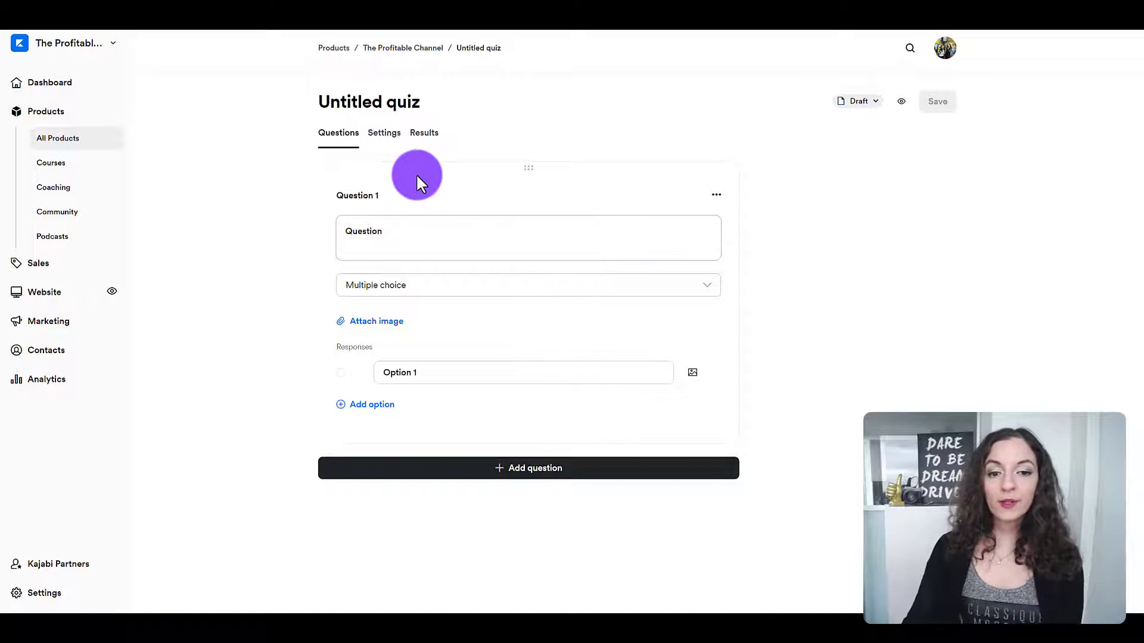
pyautogui.click(377, 241)
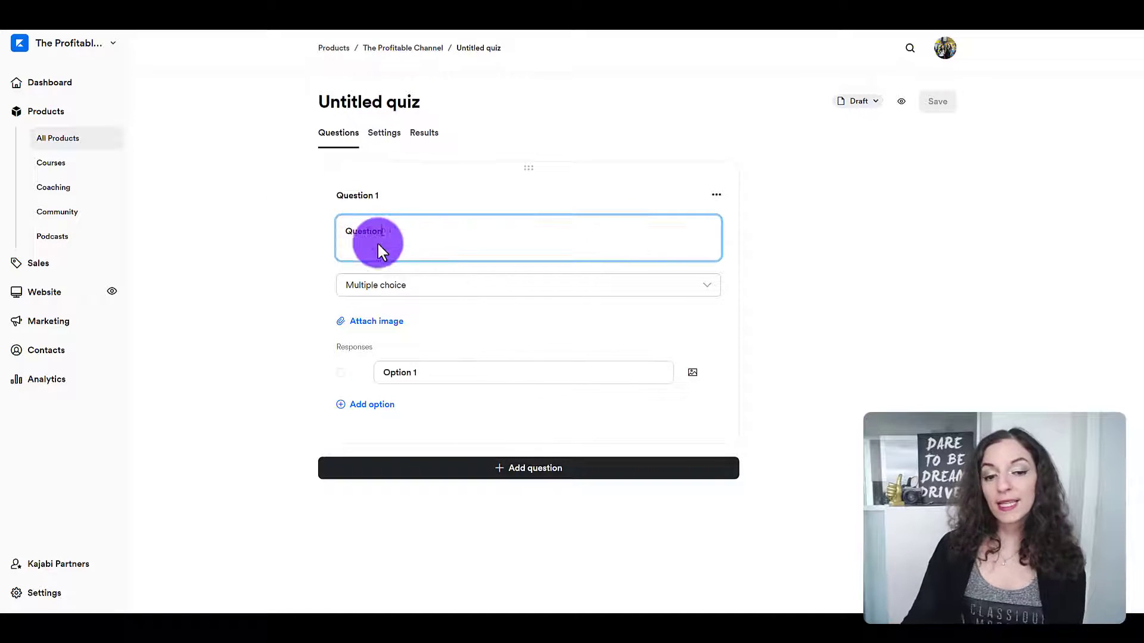
pyautogui.click(468, 290)
pyautogui.click(683, 287)
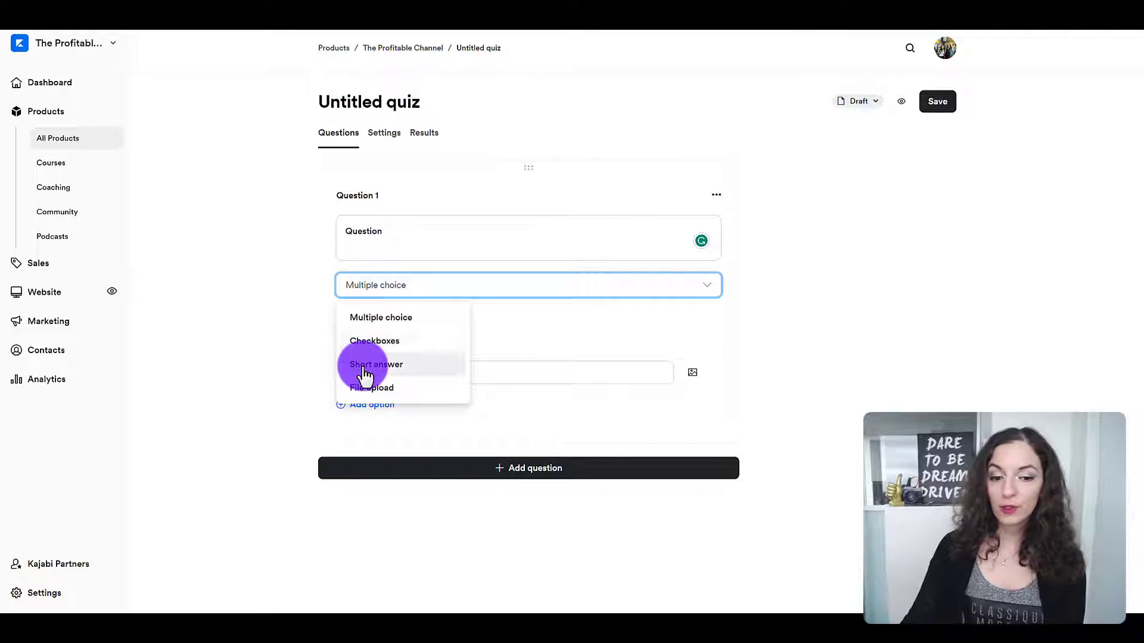
pyautogui.click(361, 390)
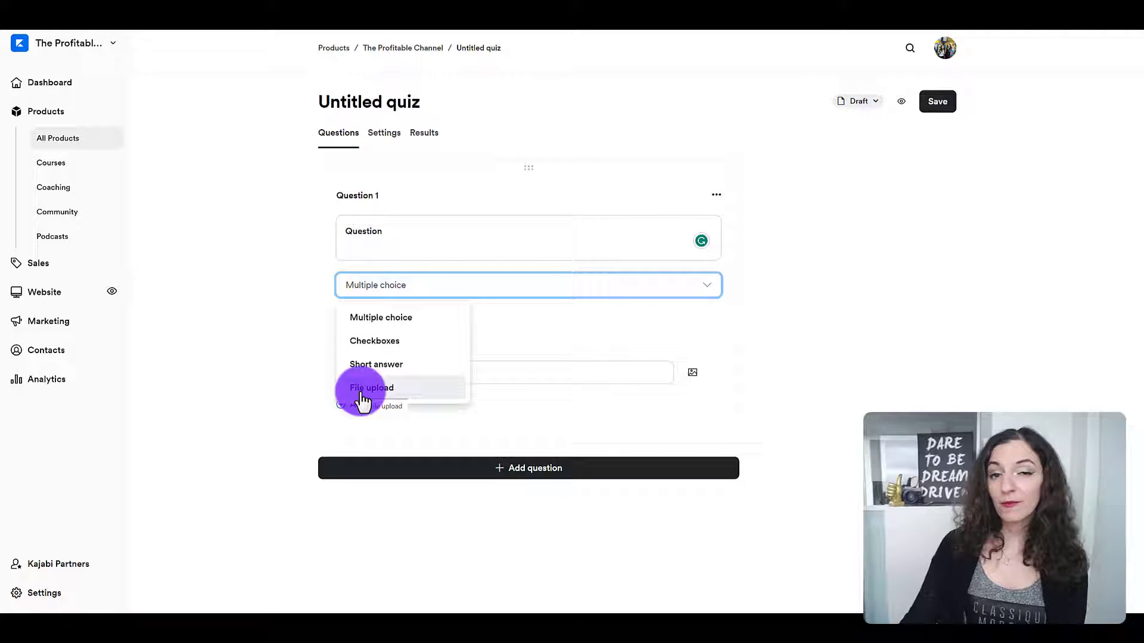
# Step: Keep Question 1 as multiple choice and replace its placeholder text with 'What ....'
pyautogui.click(403, 326)
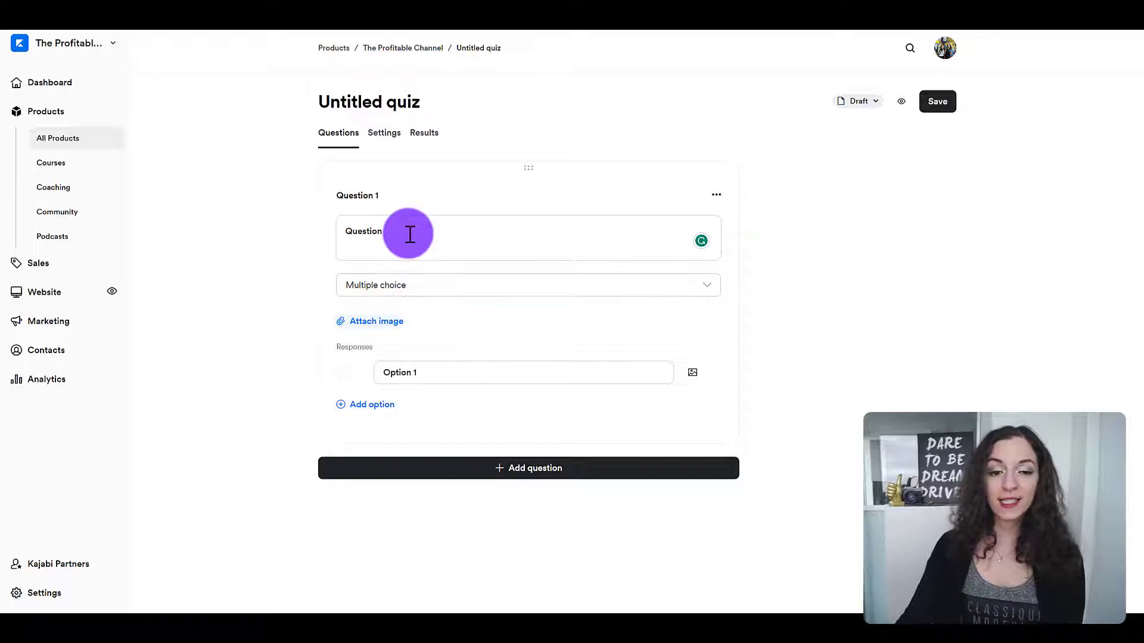
pyautogui.doubleClick(369, 232)
pyautogui.write('What')
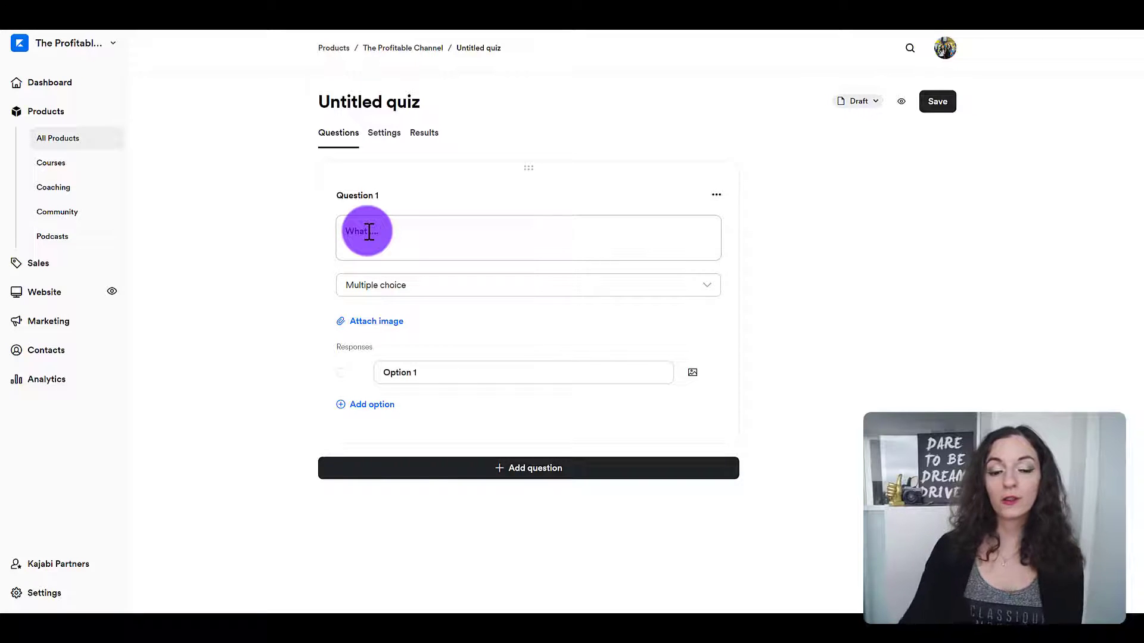
pyautogui.write(' ....')
pyautogui.tripleClick(414, 233)
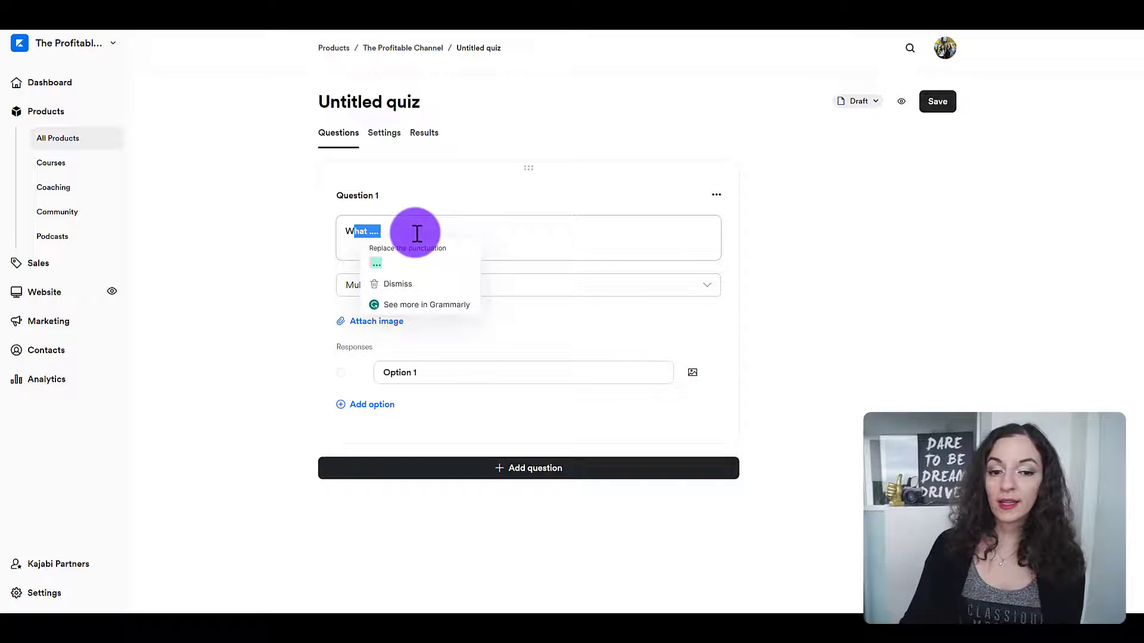
pyautogui.click(494, 237)
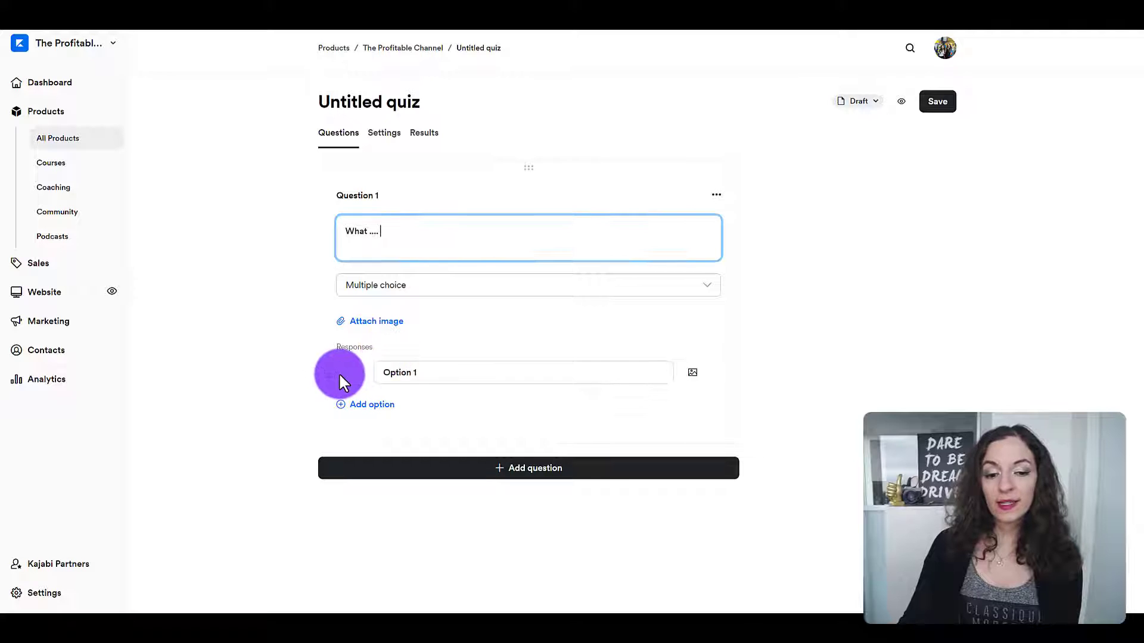
# Step: Add a second response, Option 2, and drag it to reorder the answers
pyautogui.doubleClick(401, 370)
pyautogui.click(429, 370)
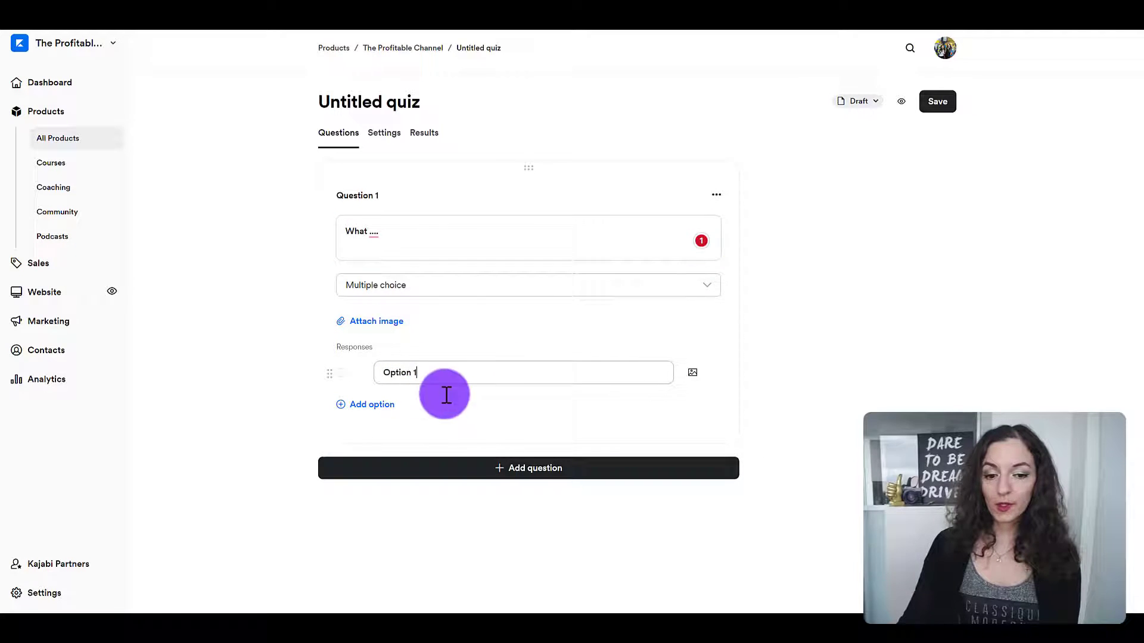
pyautogui.click(381, 405)
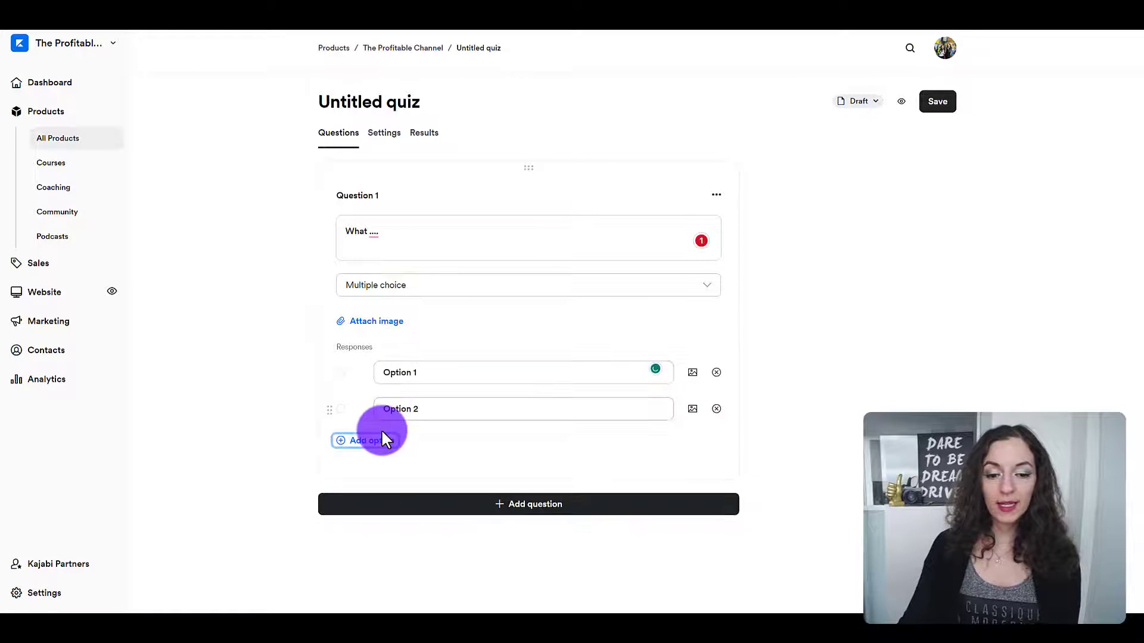
pyautogui.moveTo(327, 408)
pyautogui.mouseDown()
pyautogui.moveTo(328, 373)
pyautogui.moveTo(332, 430)
pyautogui.mouseUp()
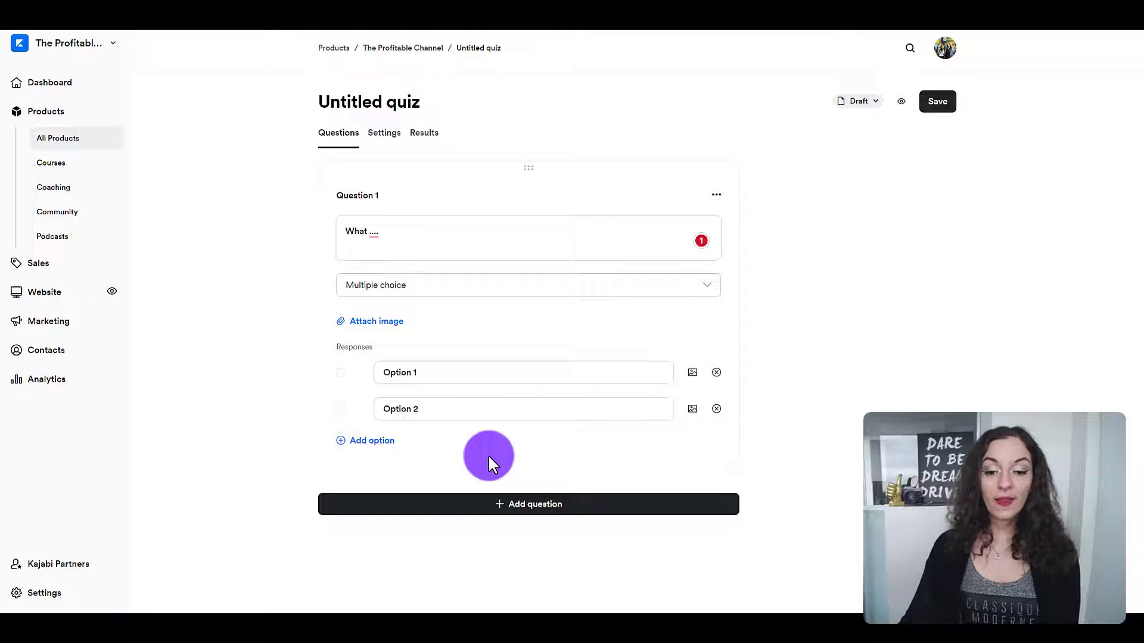
# Step: Add Question 2 as a Short answer question, then add a blank multiple-choice Question 3
pyautogui.click(502, 494)
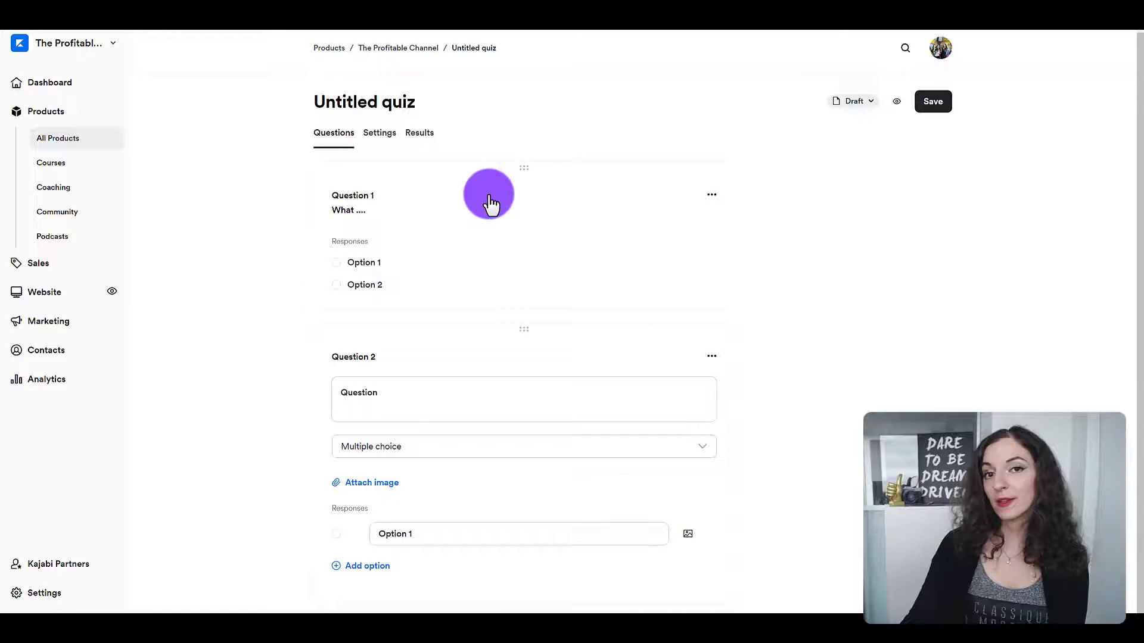
pyautogui.scroll(-1, 406, 431)
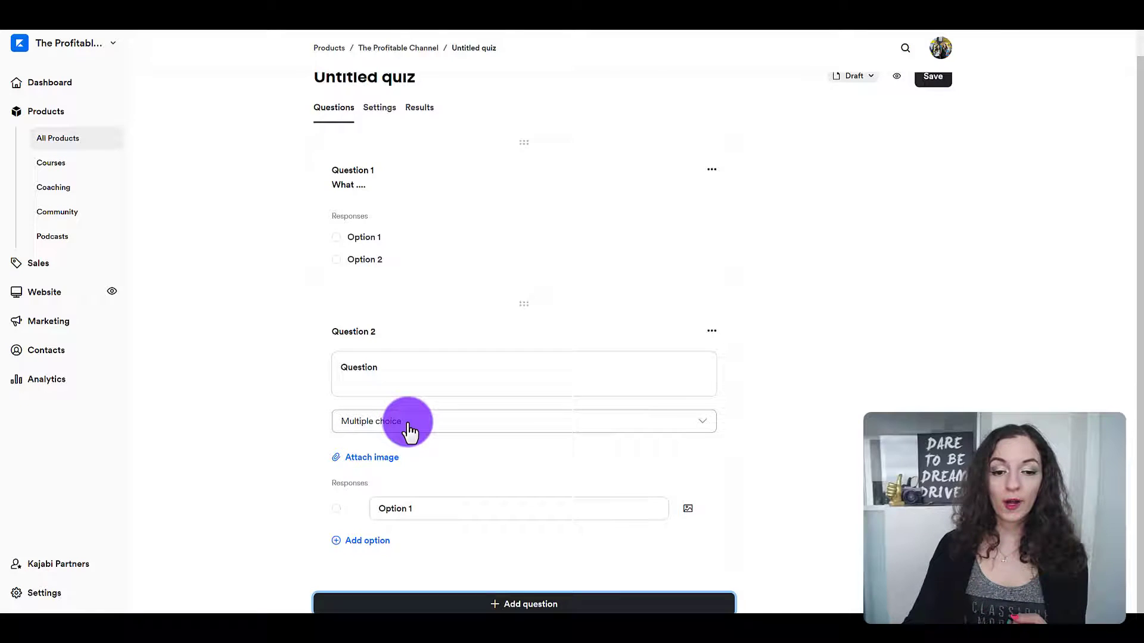
pyautogui.click(410, 426)
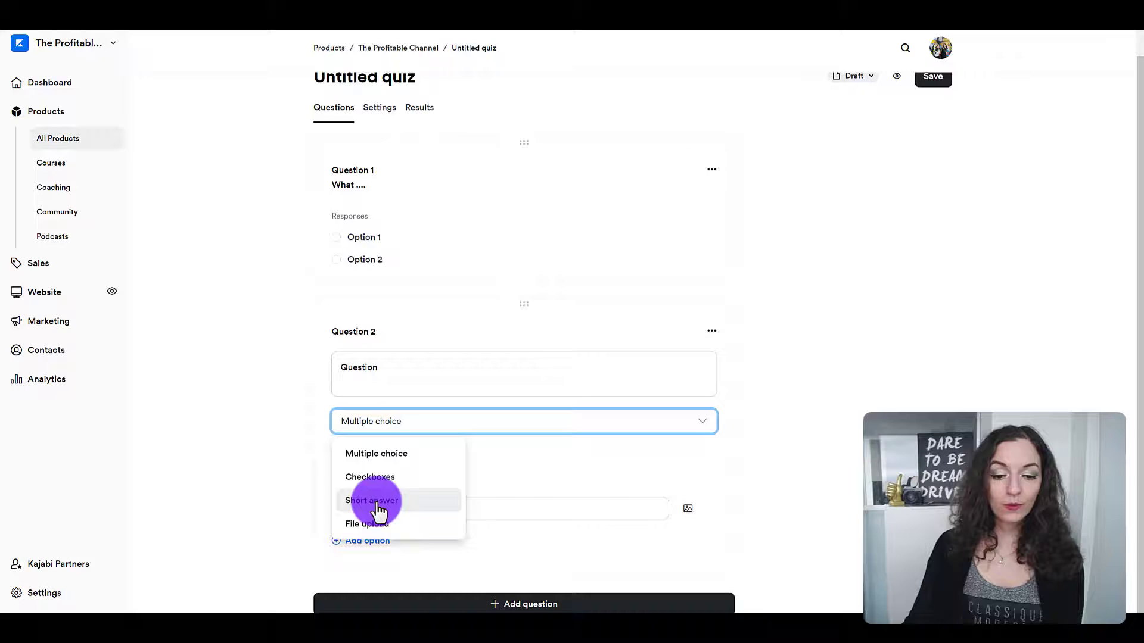
pyautogui.click(379, 502)
pyautogui.click(387, 409)
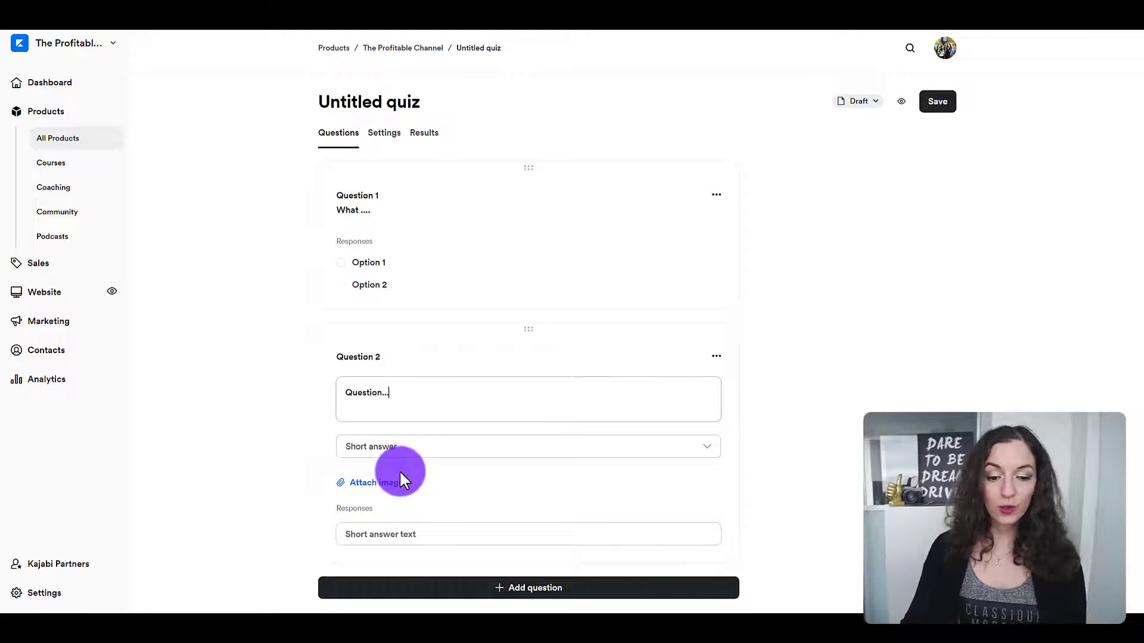
pyautogui.click(417, 534)
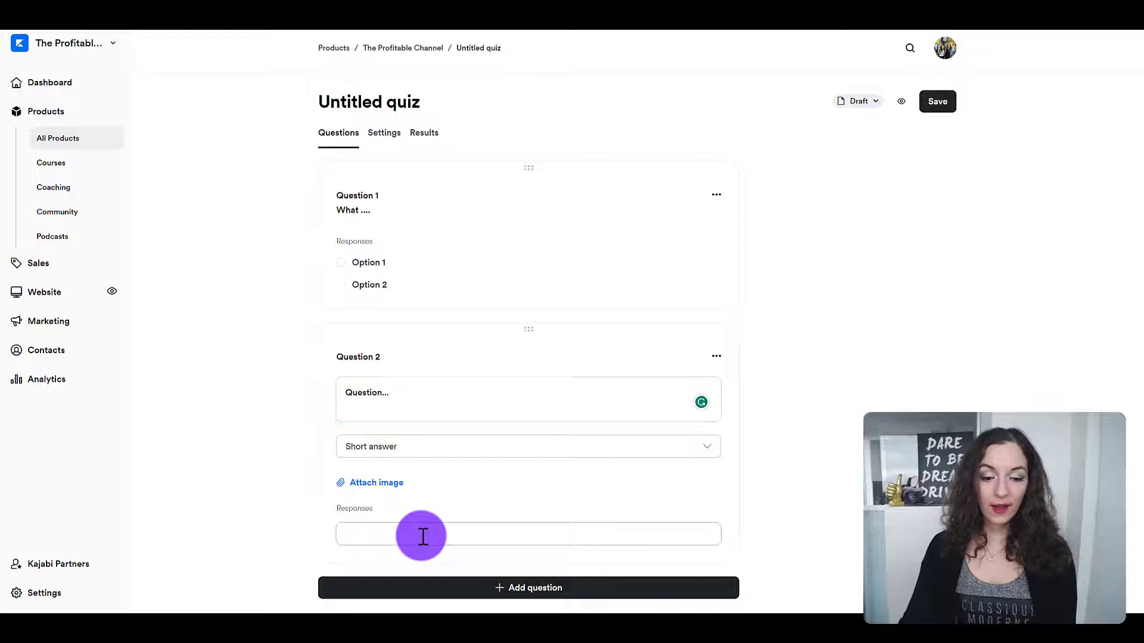
pyautogui.click(503, 588)
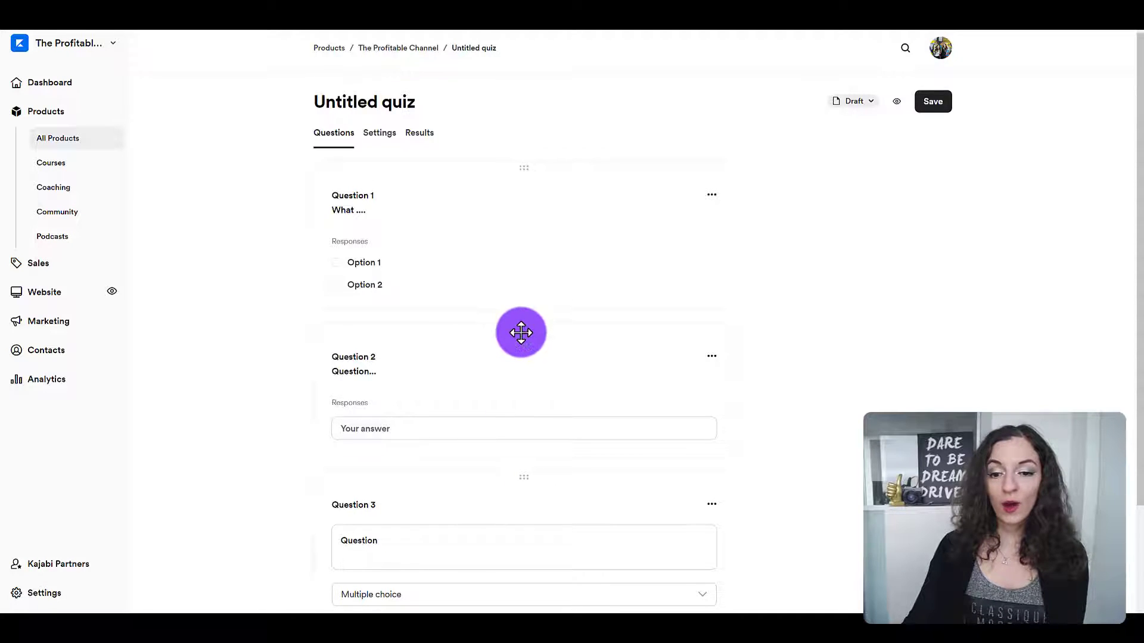
# Step: Keep the short-answer question below 'What ....' and save the quiz questions
pyautogui.moveTo(522, 332); pyautogui.dragTo(522, 174)
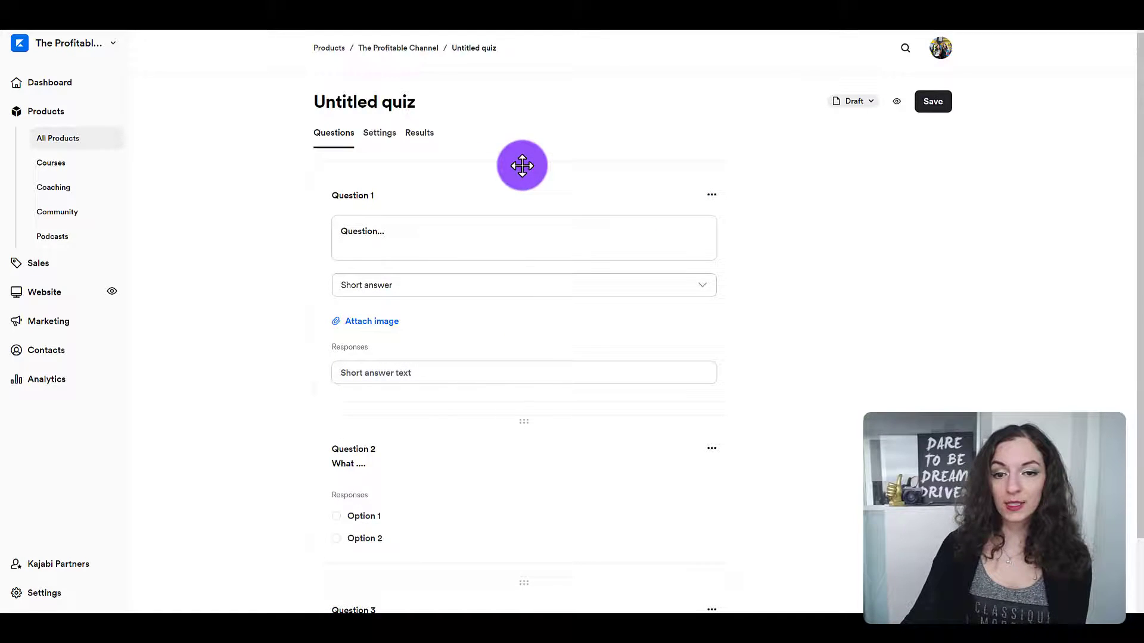
pyautogui.moveTo(525, 166); pyautogui.dragTo(525, 366)
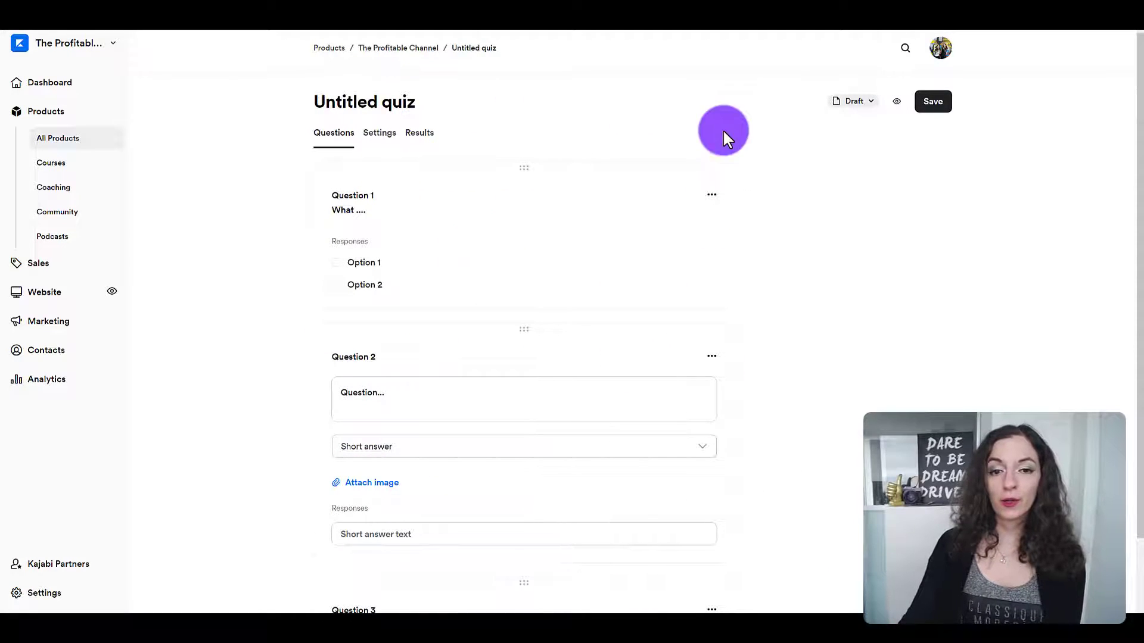
pyautogui.click(934, 103)
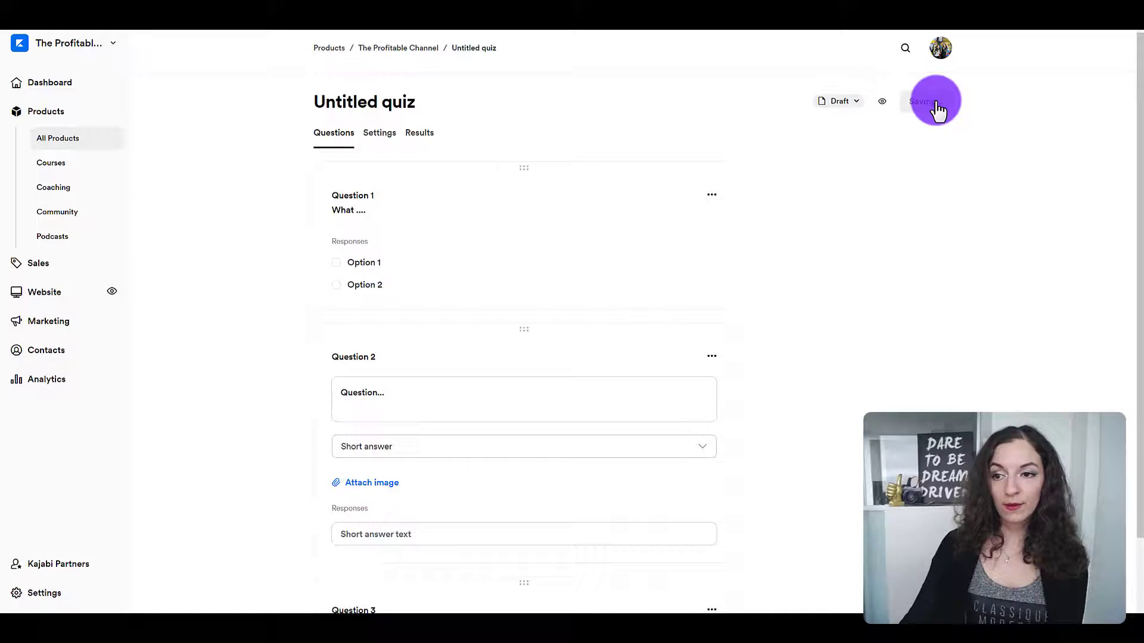
# Step: In quiz Settings, change the title from Untitled quiz to 'Test Quiz' and review the Grading options
pyautogui.click(378, 137)
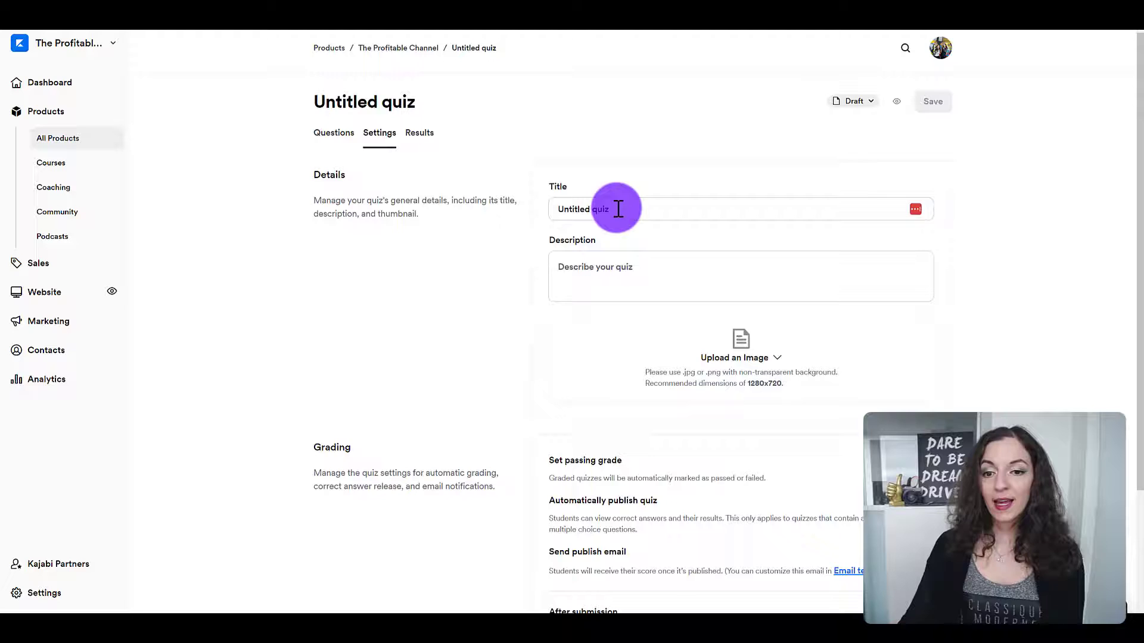
pyautogui.moveTo(617, 210); pyautogui.dragTo(559, 209)
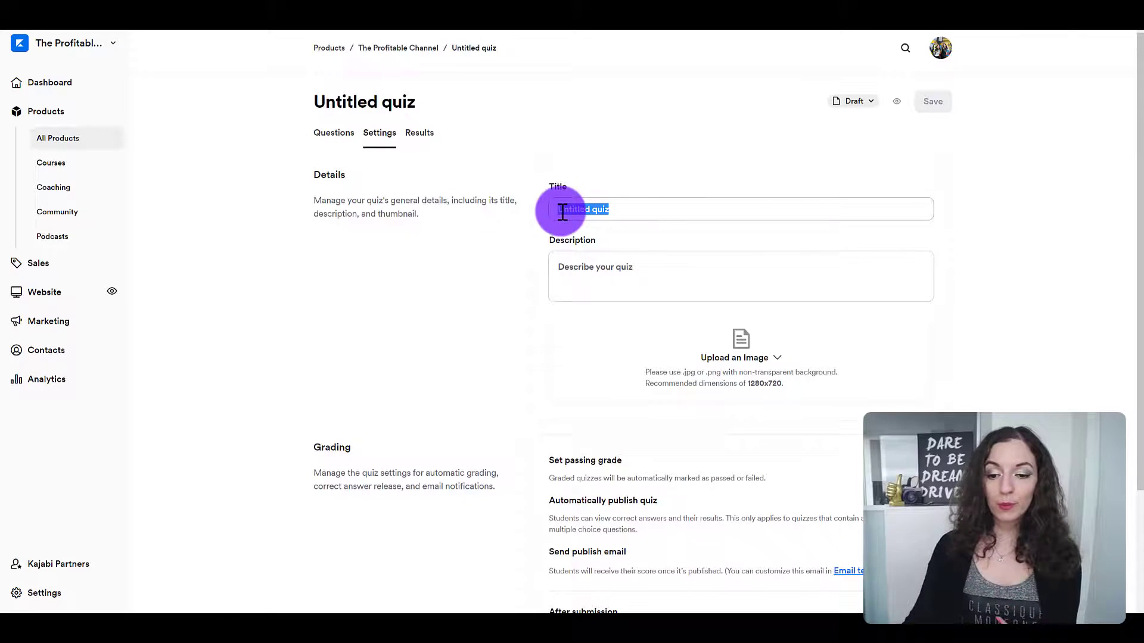
pyautogui.scroll(-1, 630, 458)
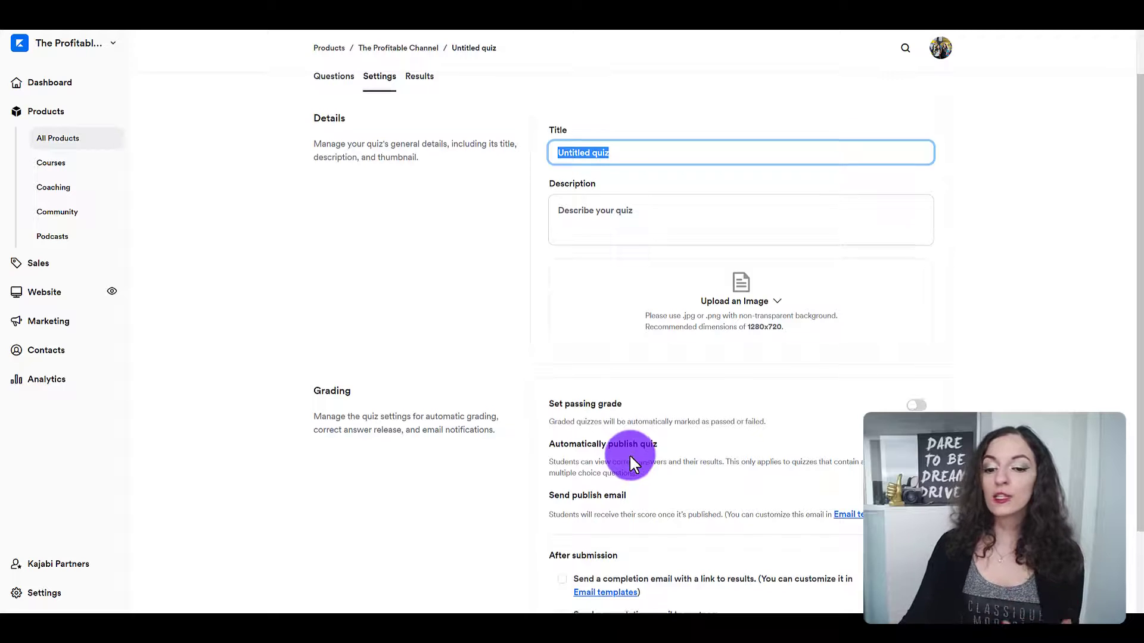
pyautogui.scroll(-1, 629, 454)
pyautogui.scroll(-1, 632, 456)
pyautogui.scroll(3, 632, 457)
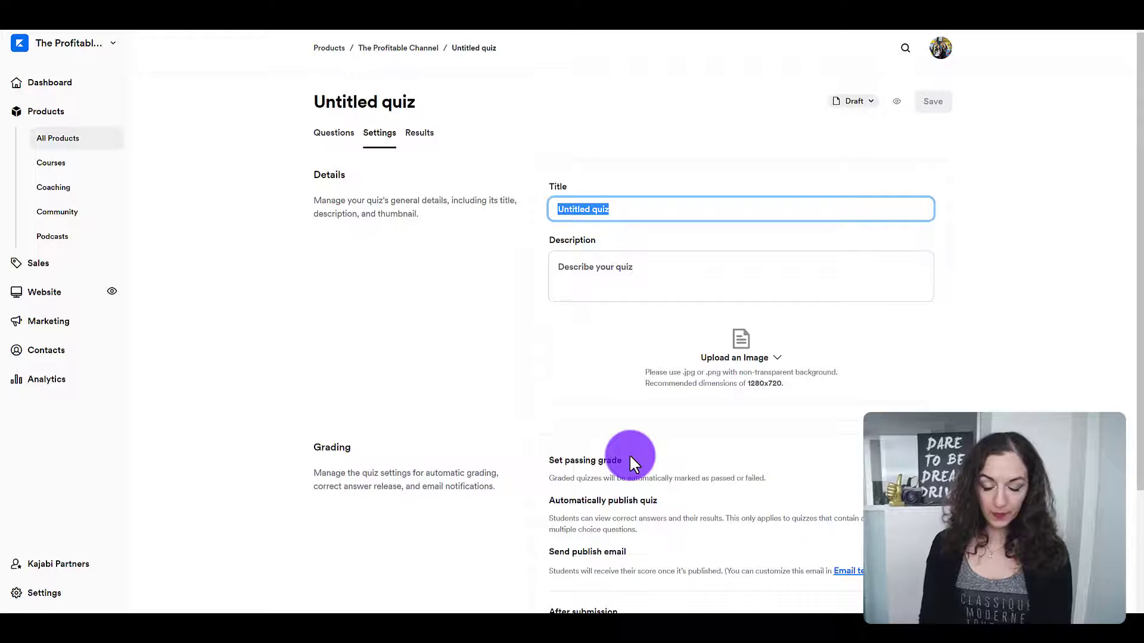
pyautogui.write('Test Quiz')
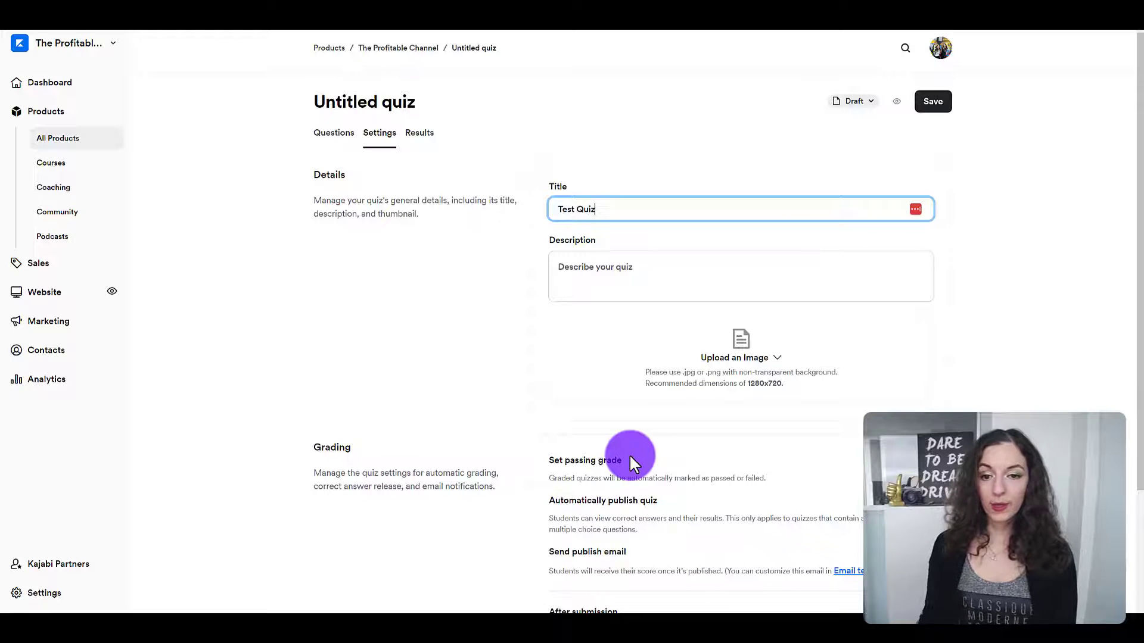
pyautogui.click(592, 271)
pyautogui.scroll(-1, 589, 308)
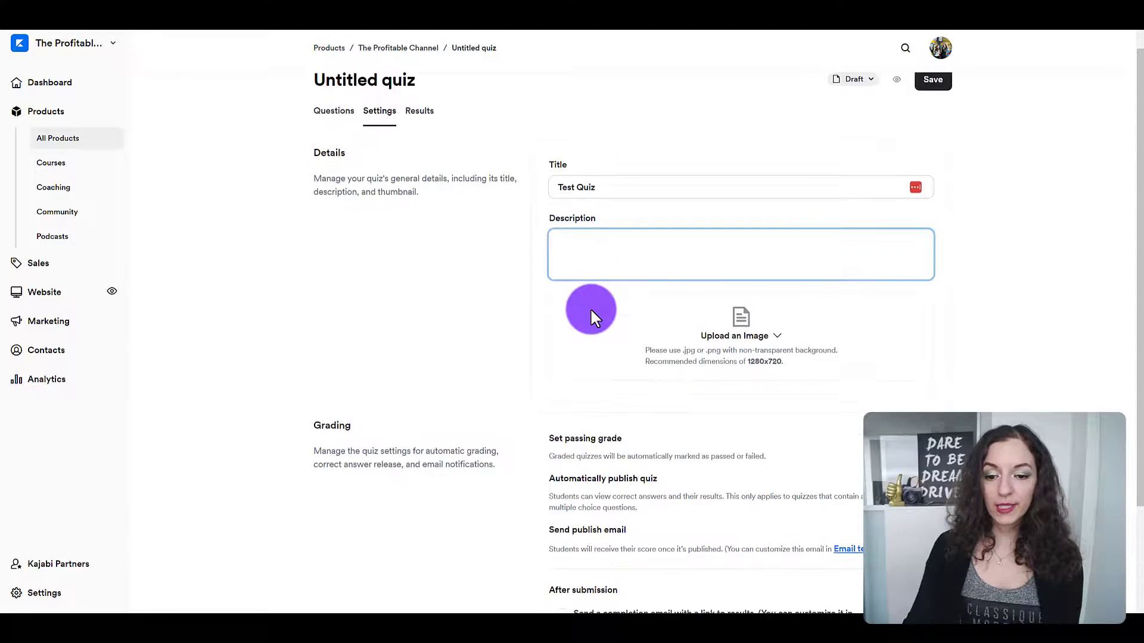
pyautogui.scroll(-3, 590, 307)
pyautogui.scroll(-1, 590, 301)
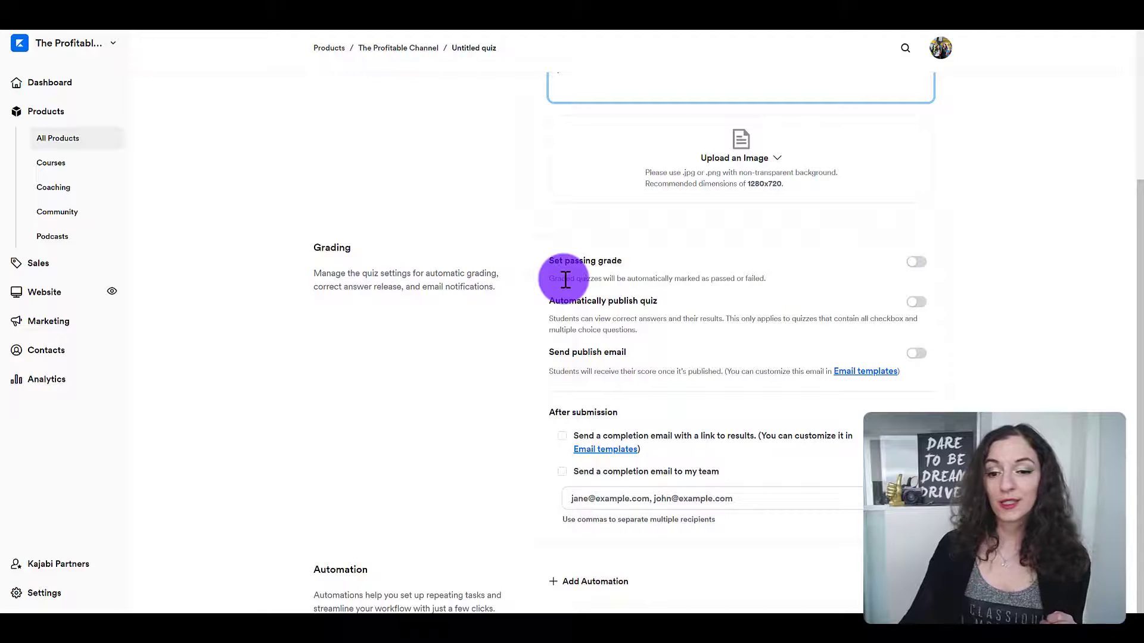
pyautogui.click(918, 265)
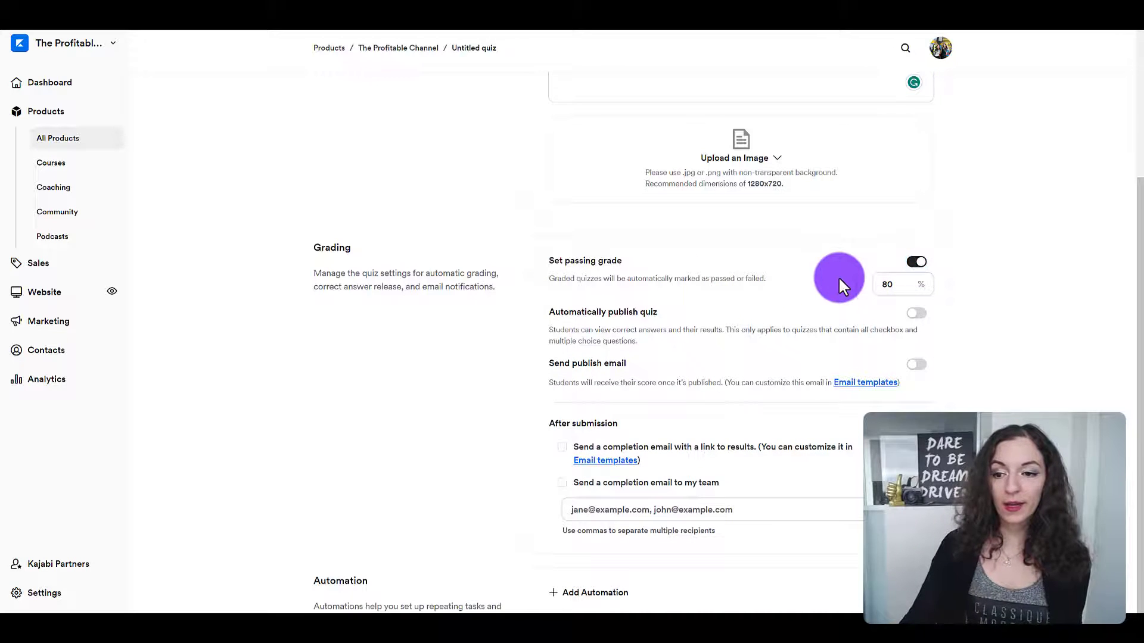
pyautogui.doubleClick(888, 284)
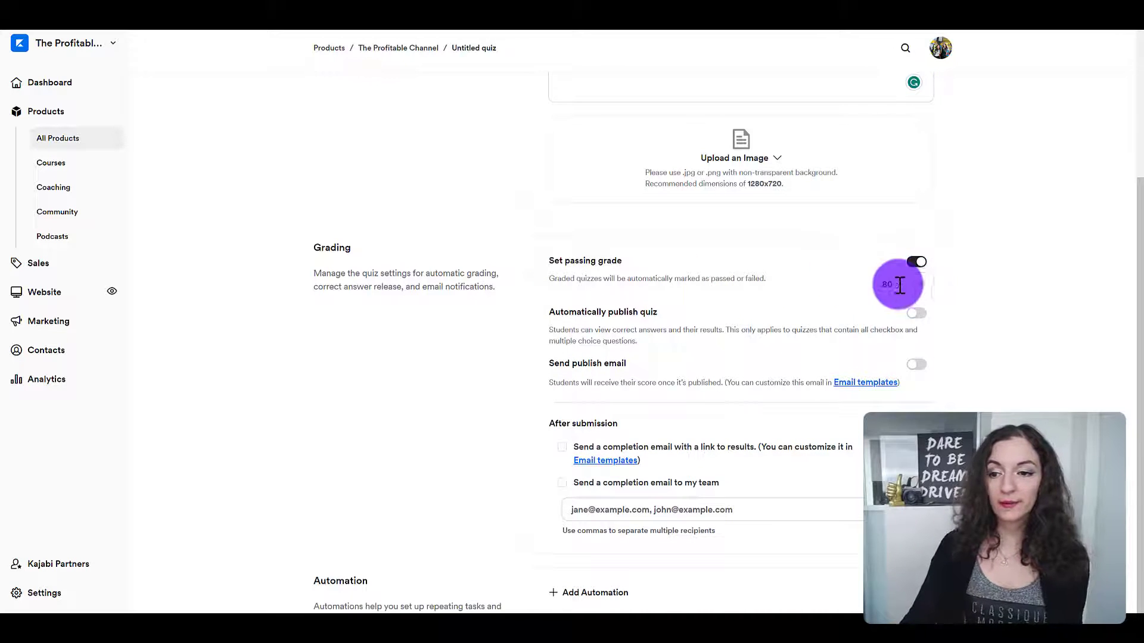
pyautogui.click(866, 292)
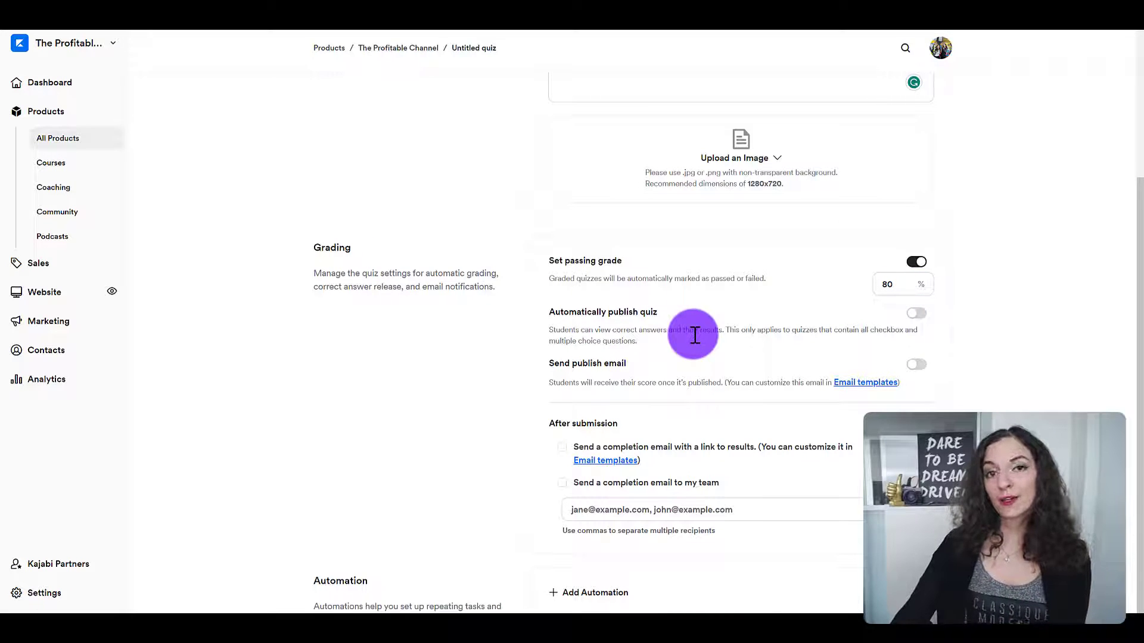
pyautogui.click(915, 314)
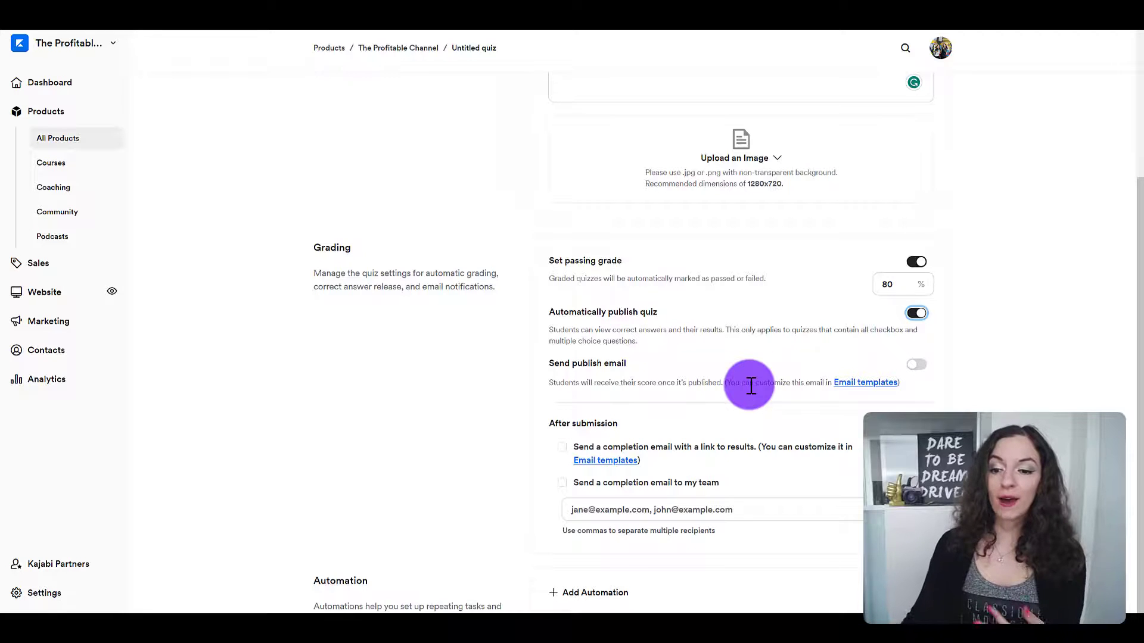
pyautogui.click(917, 365)
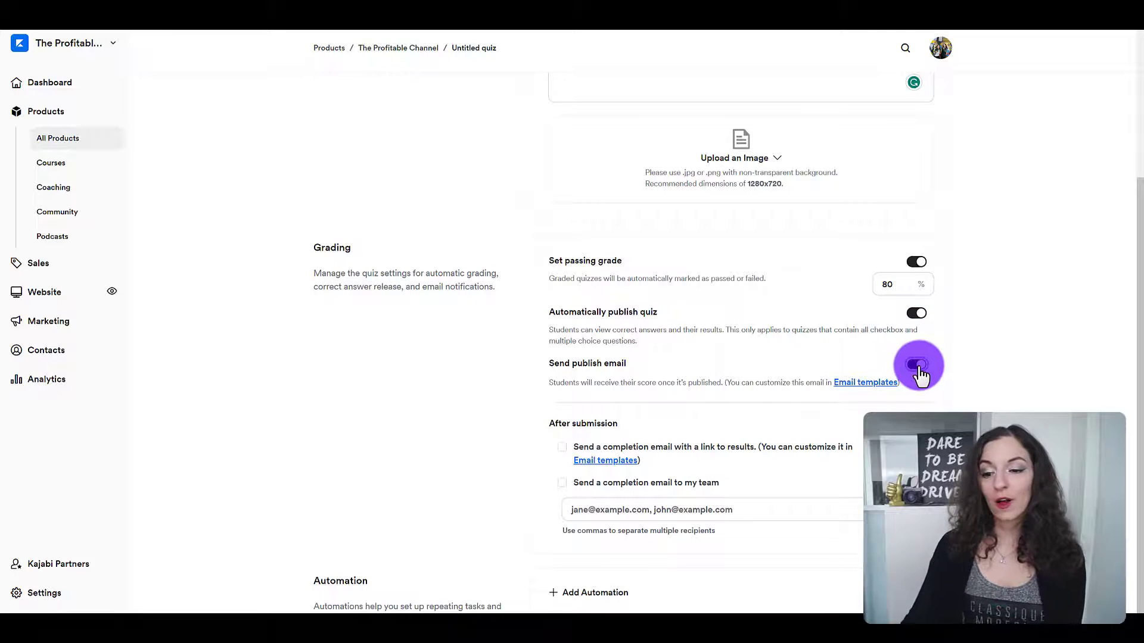
pyautogui.click(917, 365)
pyautogui.click(916, 262)
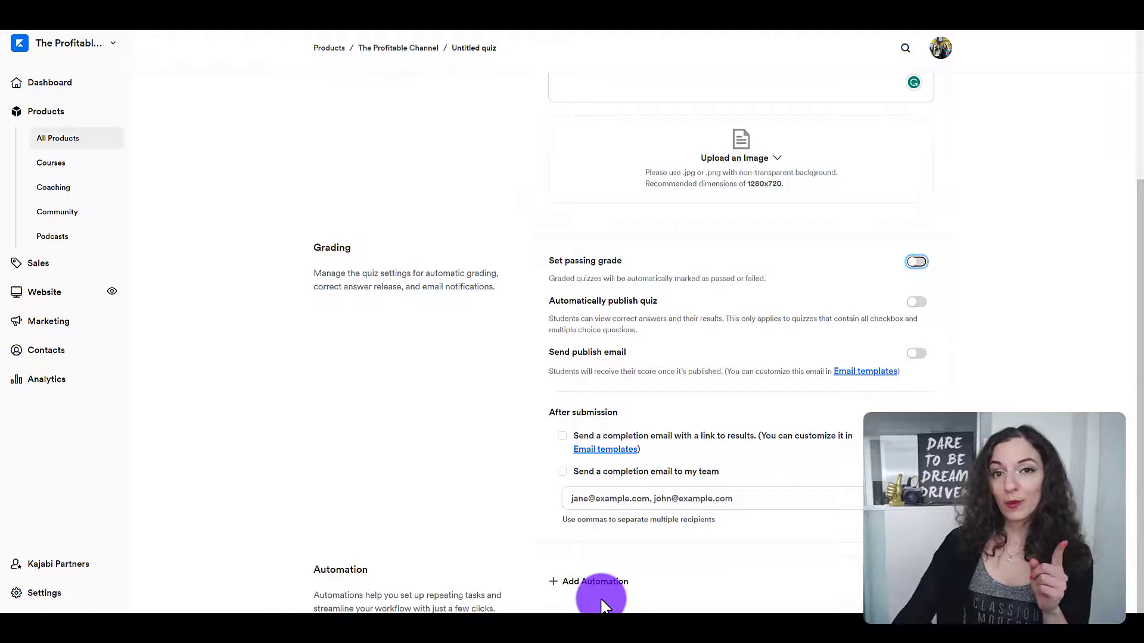
pyautogui.click(582, 587)
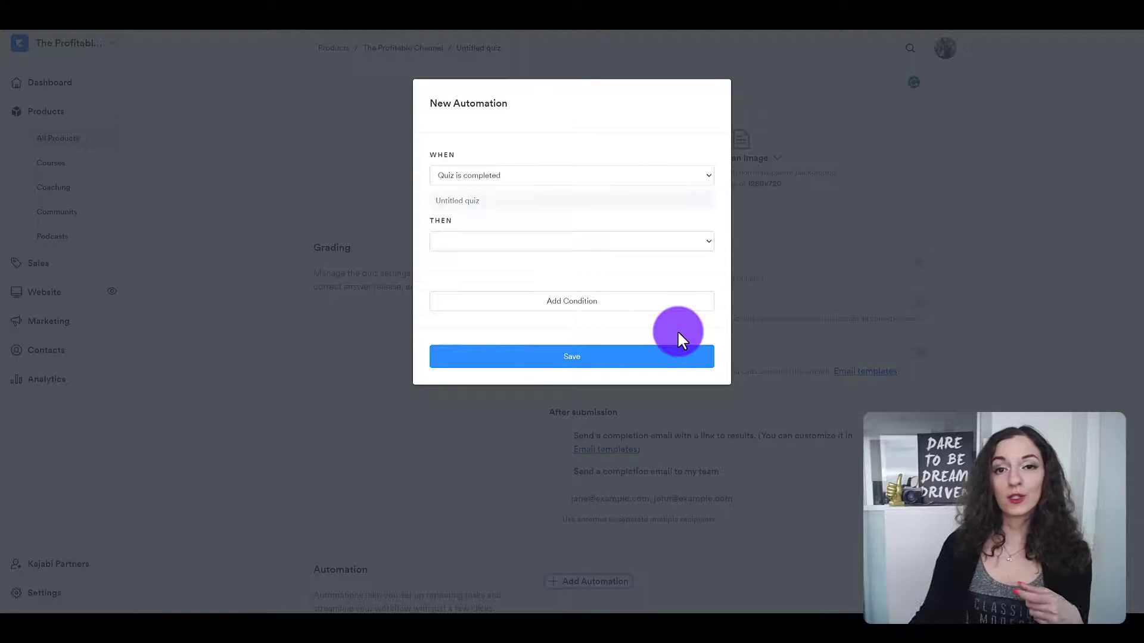
pyautogui.click(599, 175)
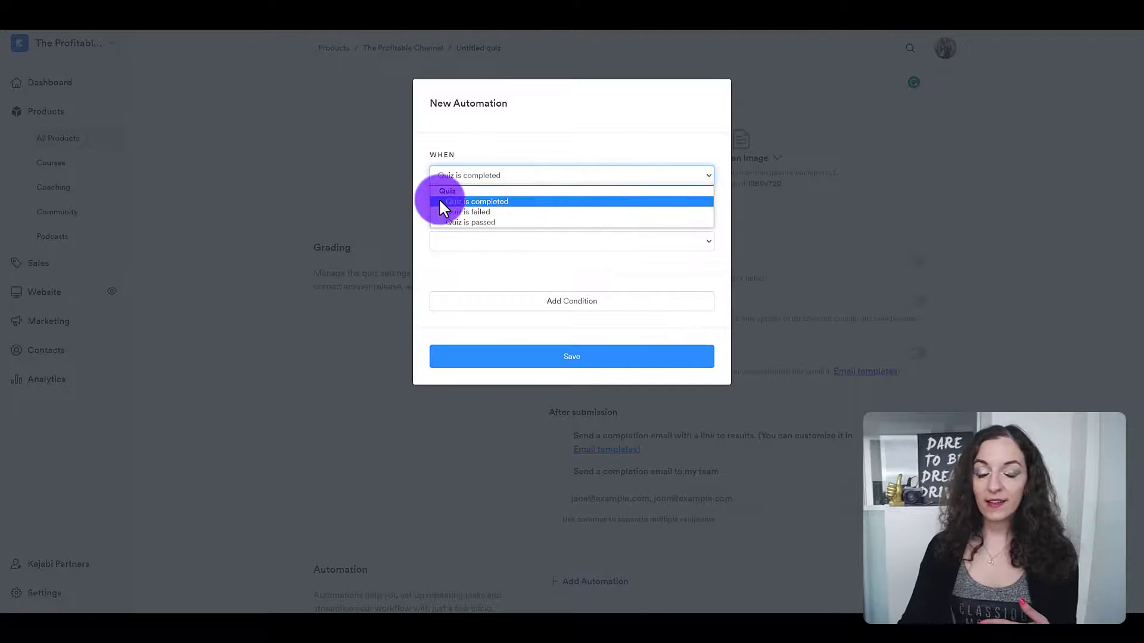
pyautogui.click(466, 212)
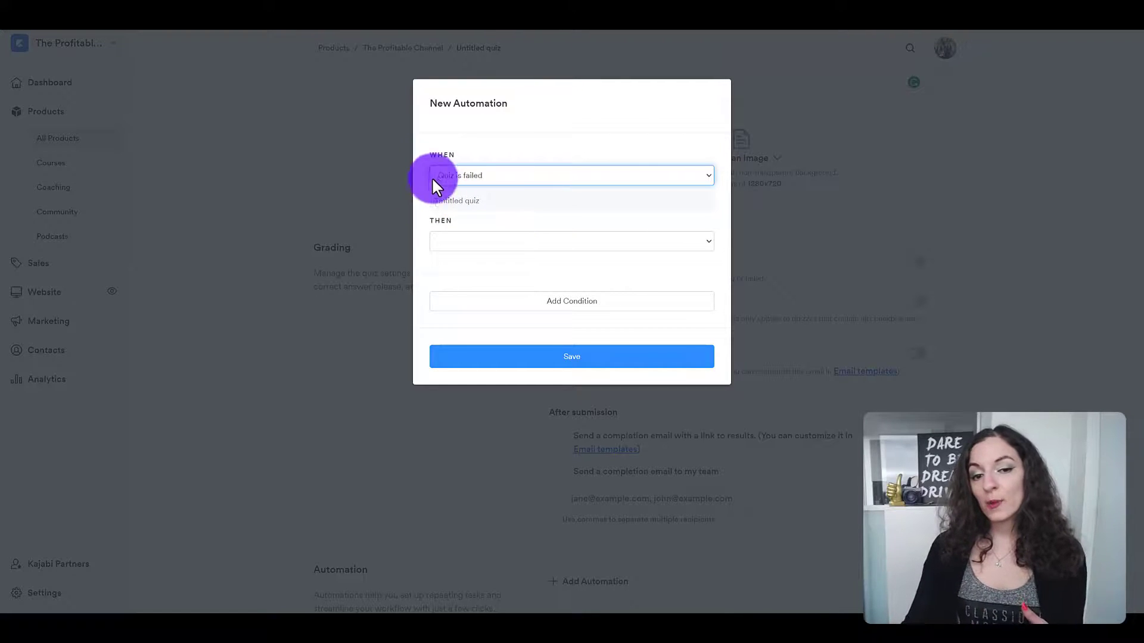
pyautogui.click(548, 241)
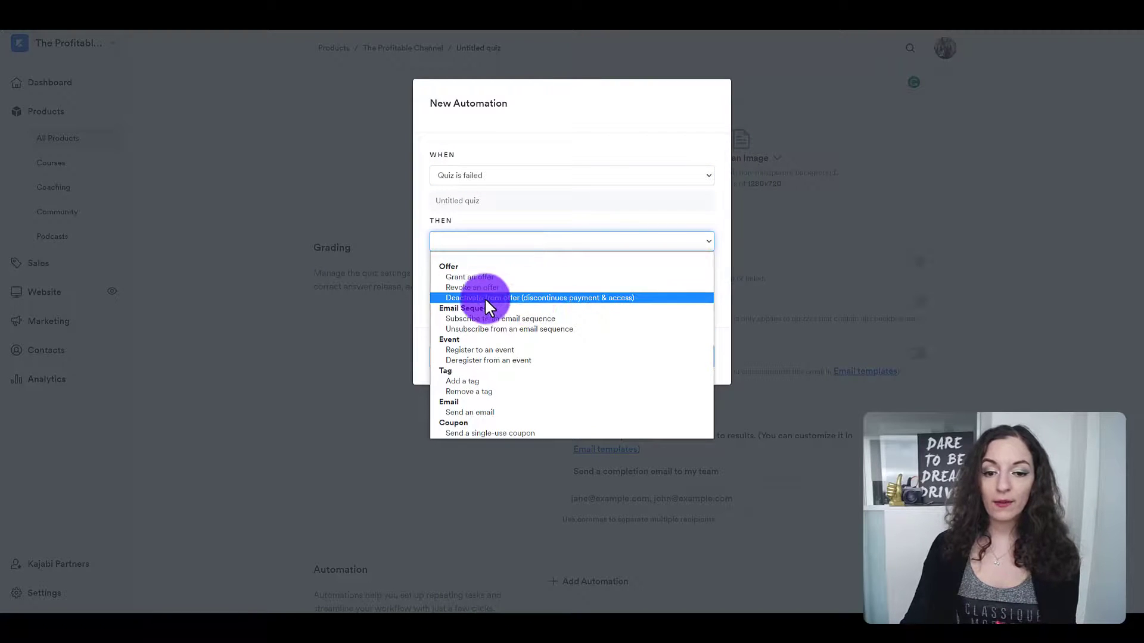
pyautogui.click(477, 277)
pyautogui.click(478, 243)
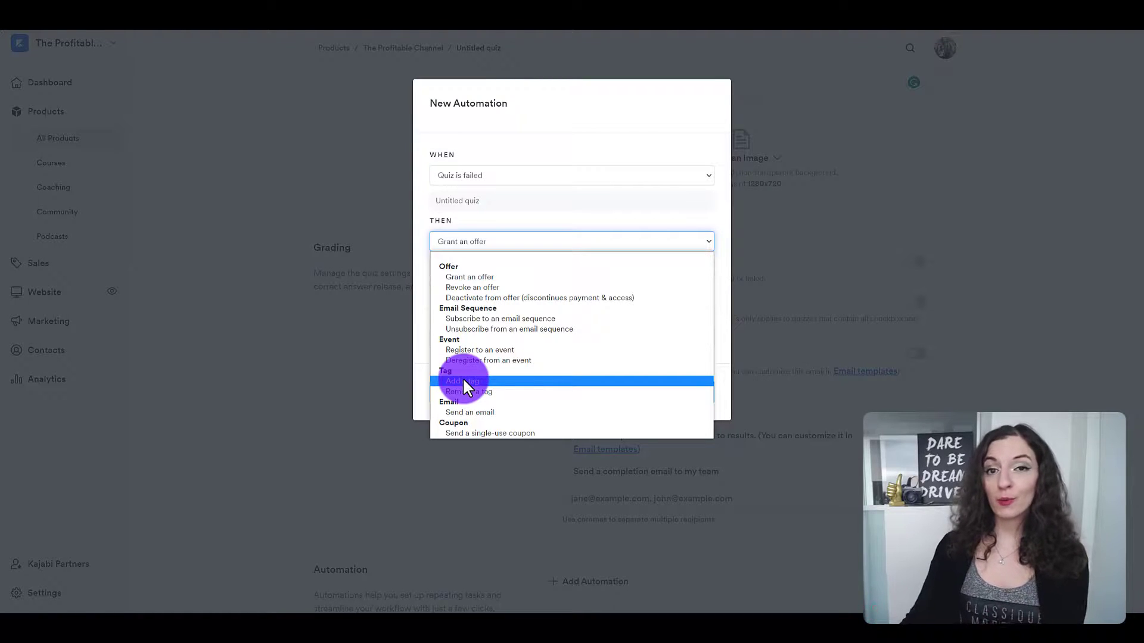
pyautogui.click(421, 365)
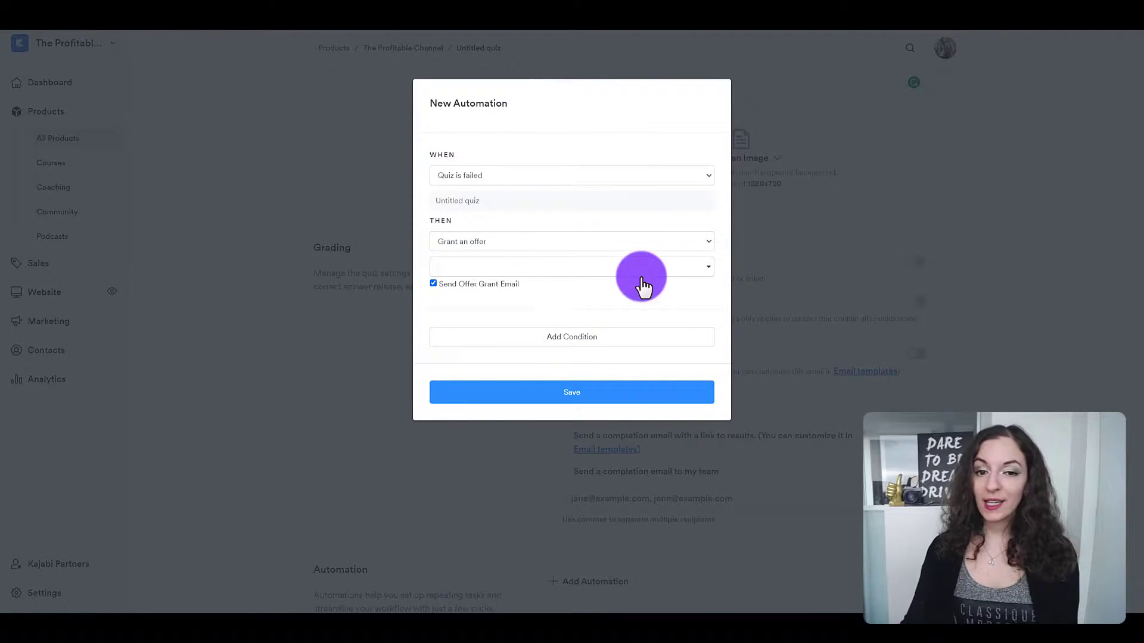
pyautogui.press('Escape')
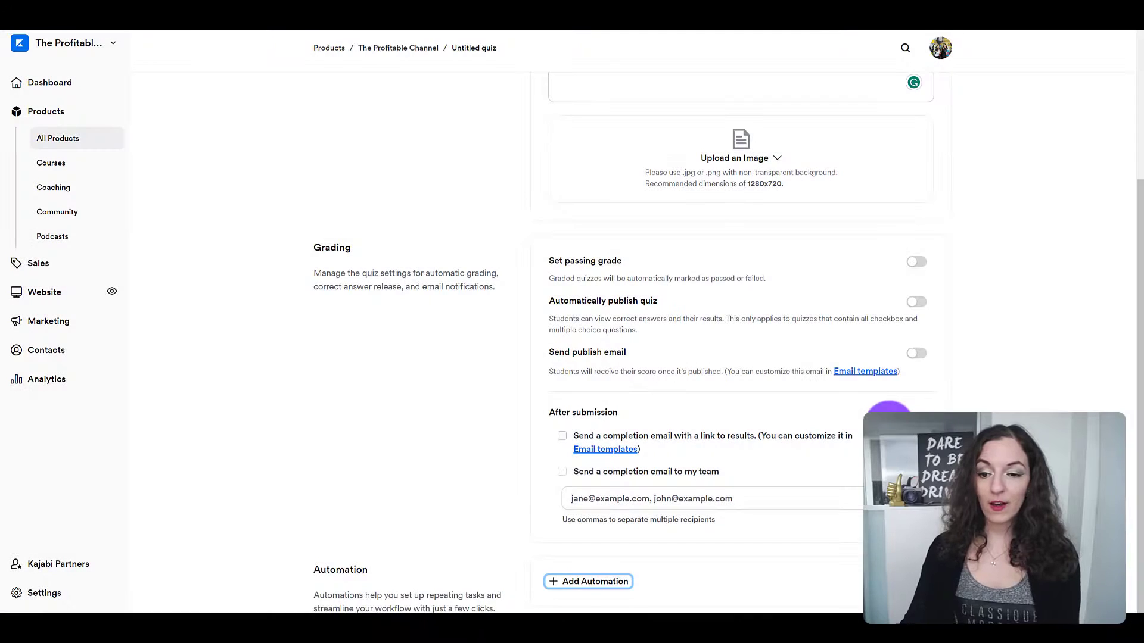
# Step: Scroll back to the top of the quiz Settings page
pyautogui.scroll(3, 629, 322)
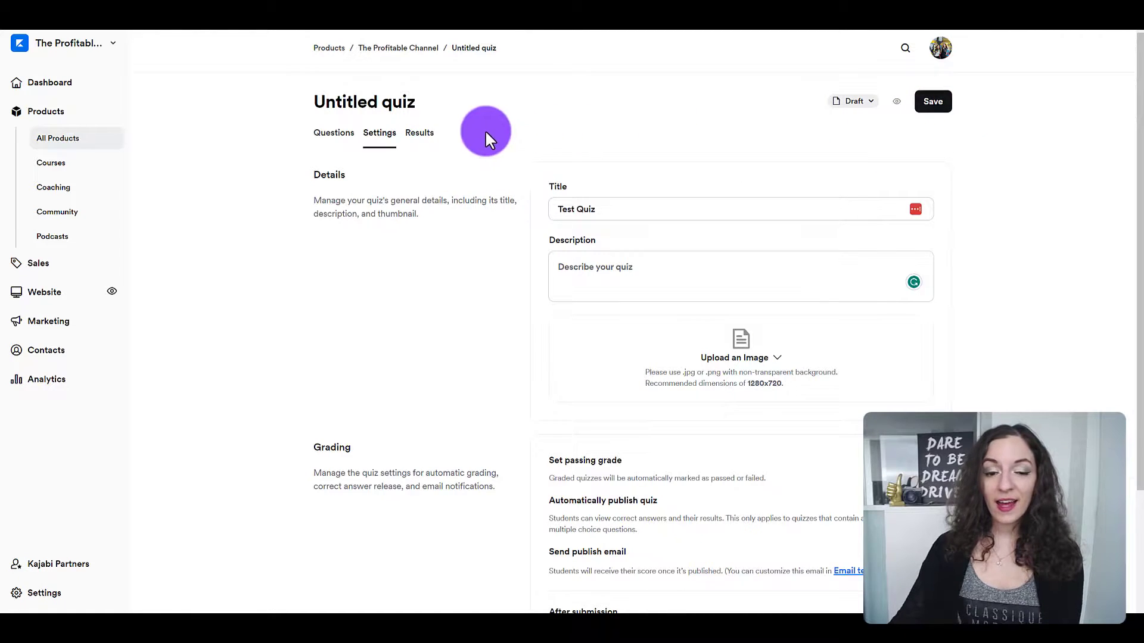
# Step: View the empty Results tab and check the Publish option, keeping the quiz in Draft
pyautogui.click(420, 134)
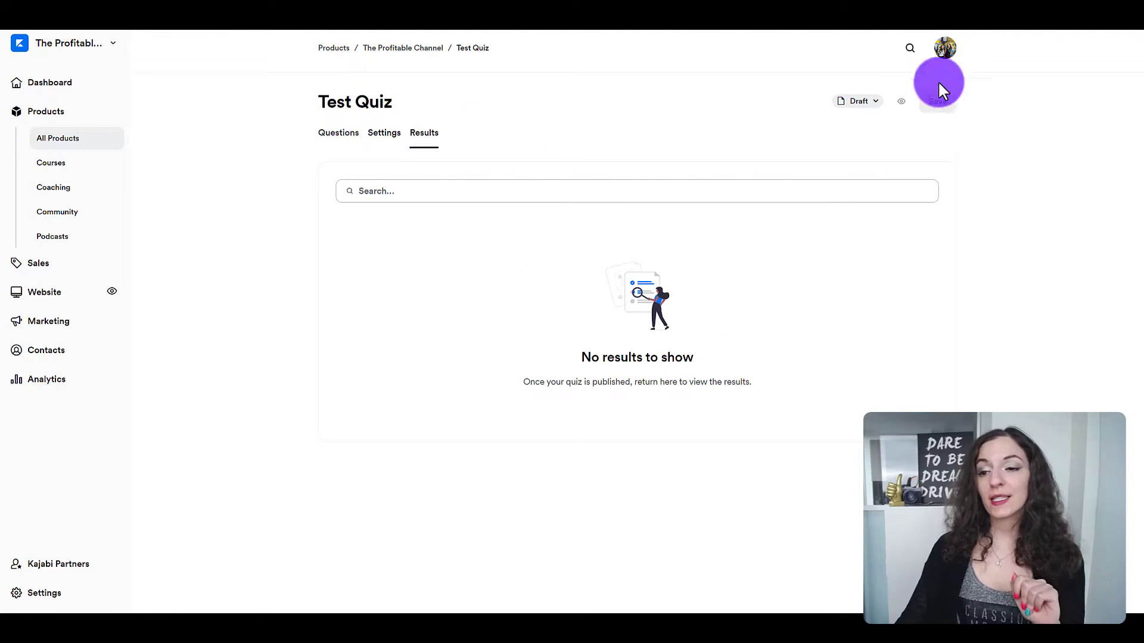
pyautogui.click(867, 101)
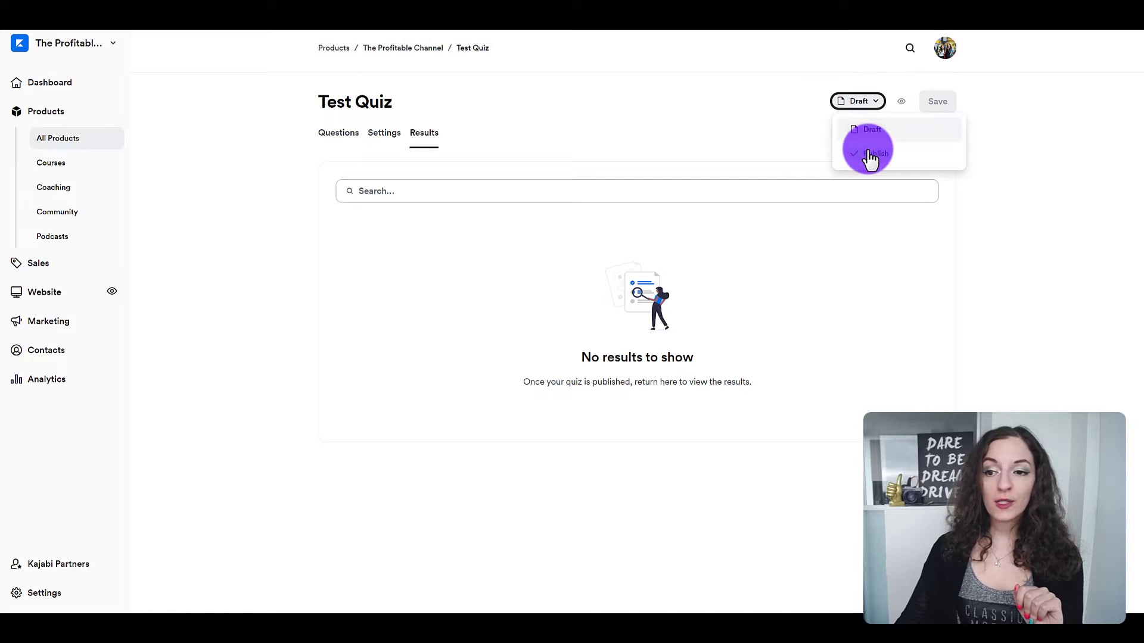
pyautogui.click(772, 145)
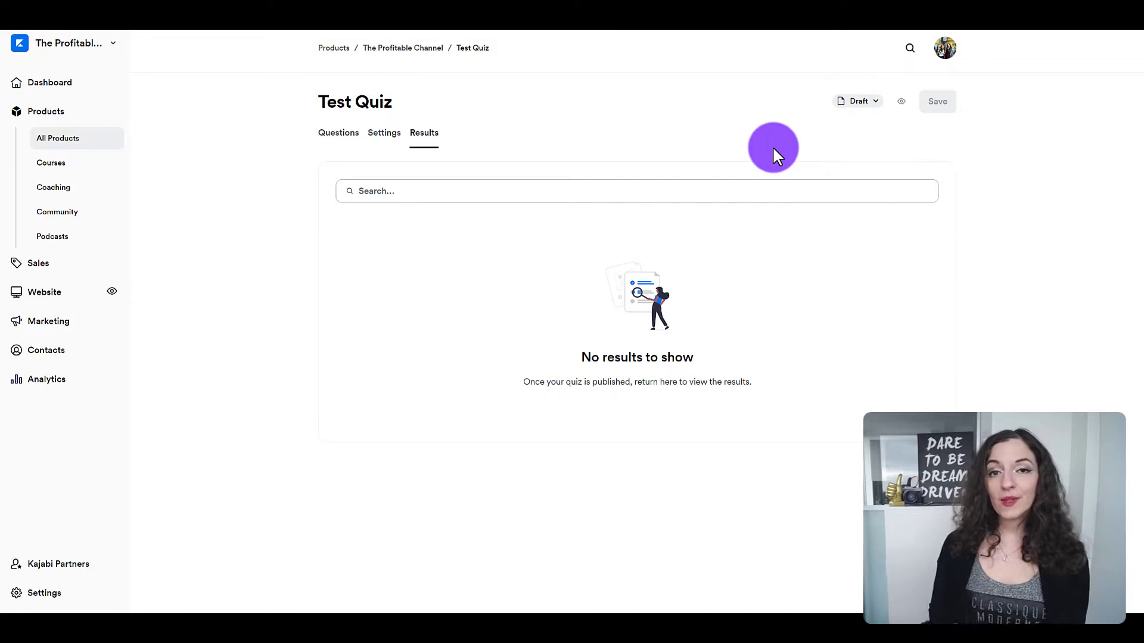